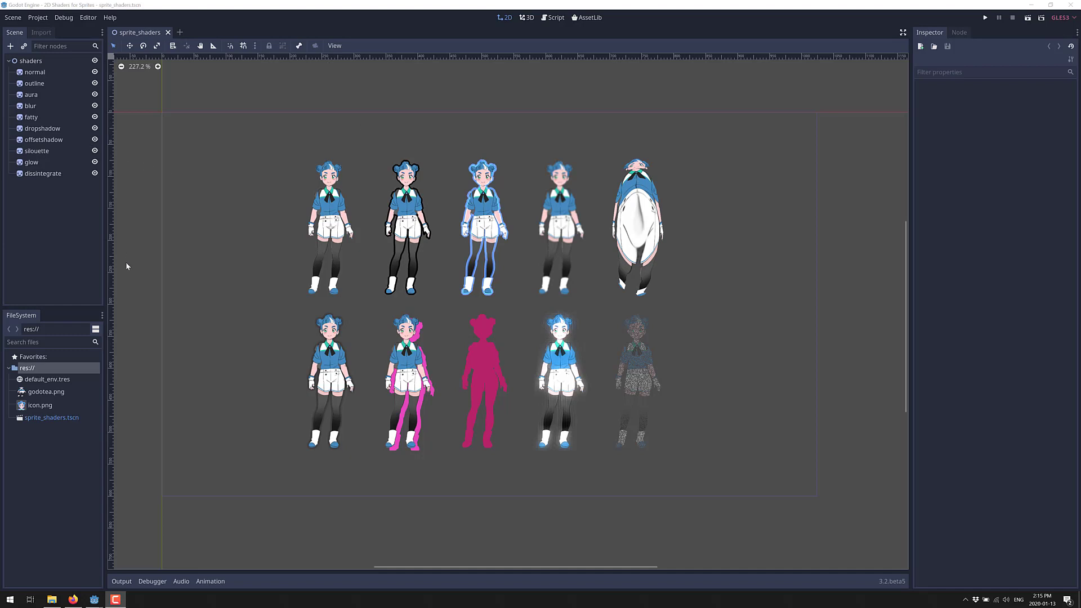
Add a Windows Desktop export preset, which warns that export templates are missing
{"action": "left_click", "coordinate": [39, 19]}
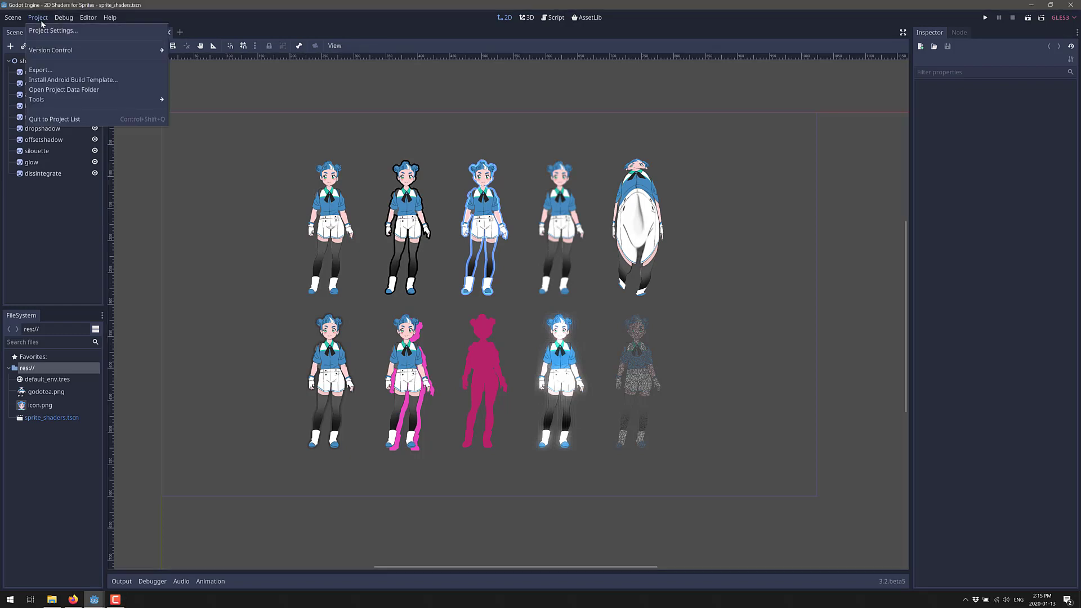
{"action": "left_click", "coordinate": [50, 71]}
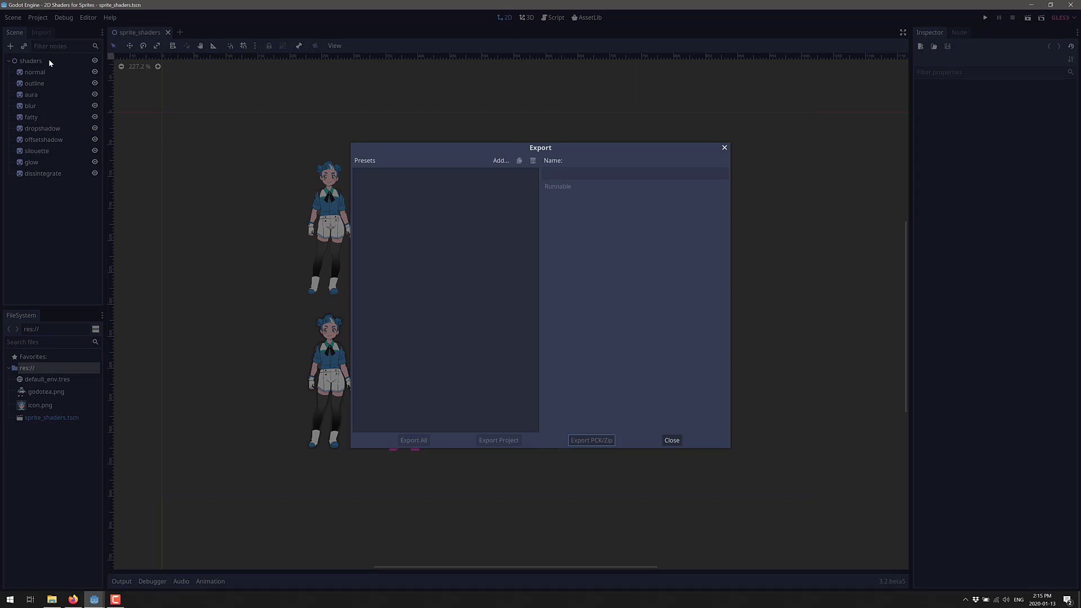
{"action": "left_click", "coordinate": [501, 161]}
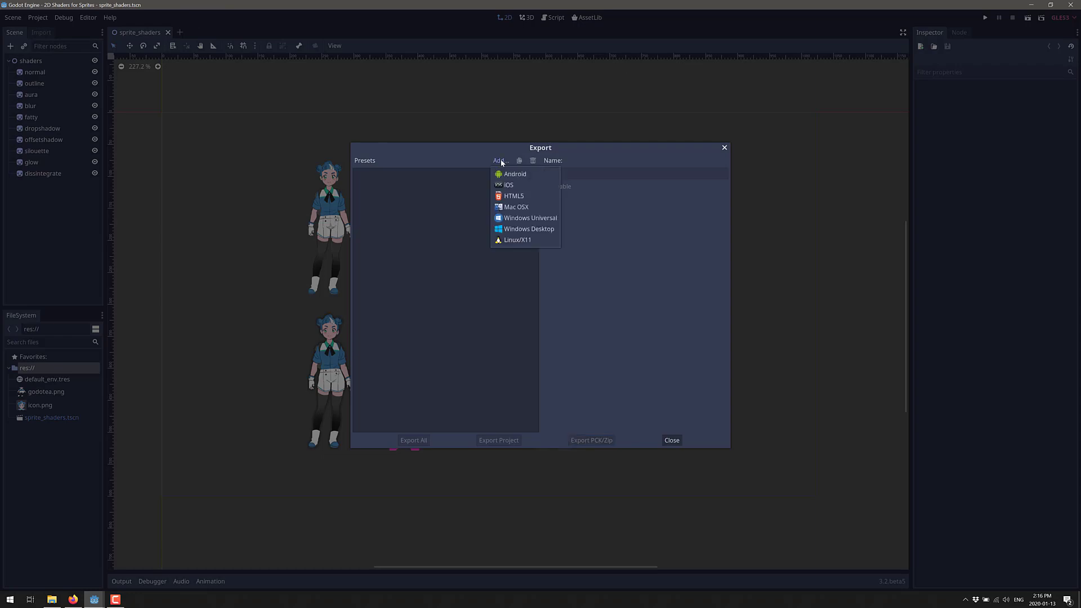
{"action": "left_click", "coordinate": [522, 228]}
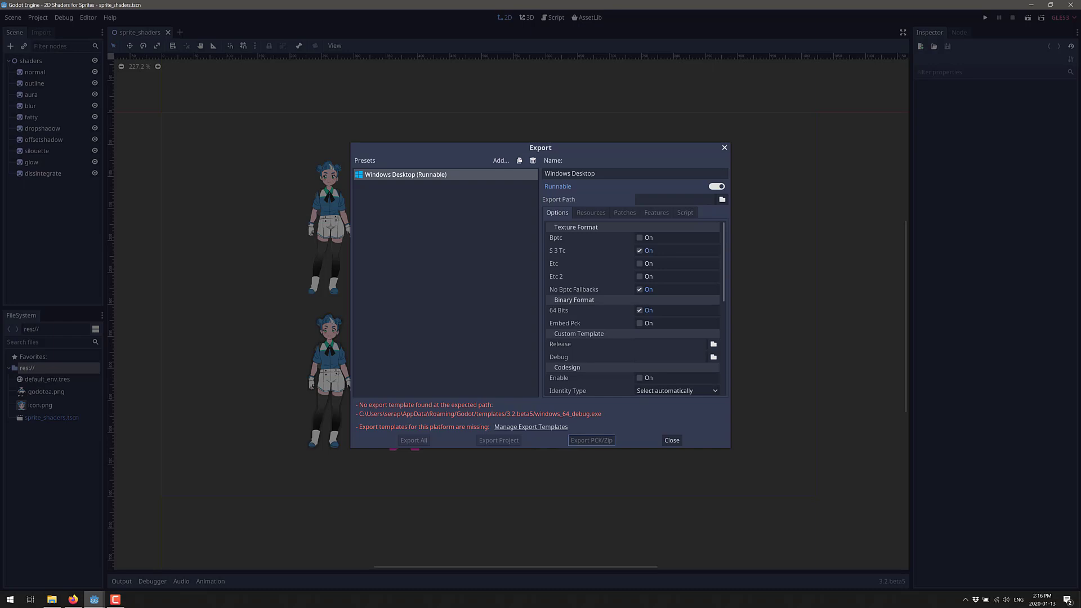
{"action": "key", "text": "F10"}
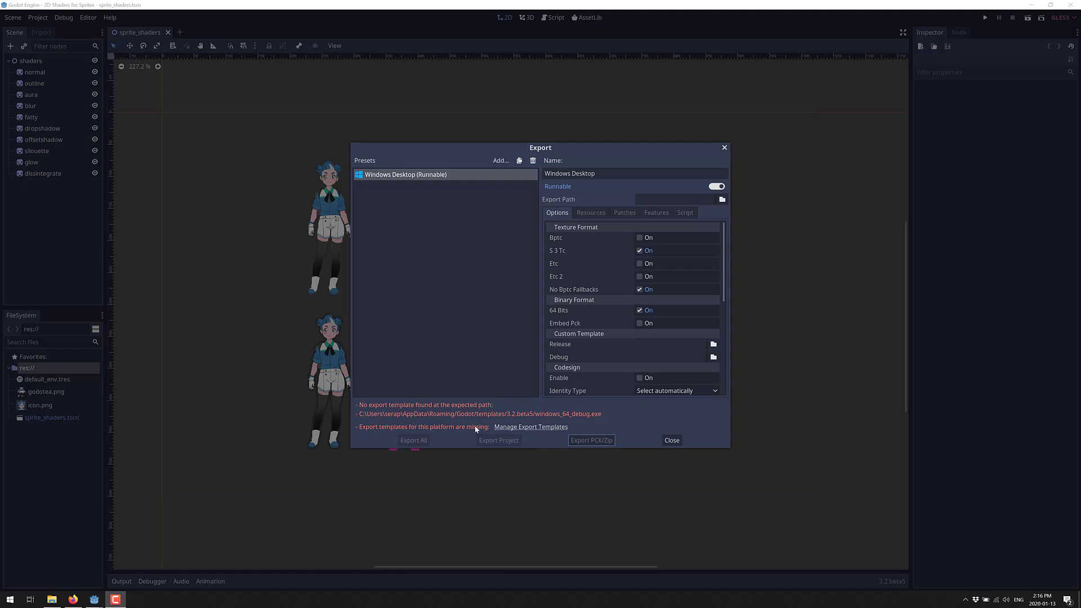
Download the 3.2.beta5 export templates from the Official 3.2 beta 5 HTTPS mirror
{"action": "left_click", "coordinate": [521, 427]}
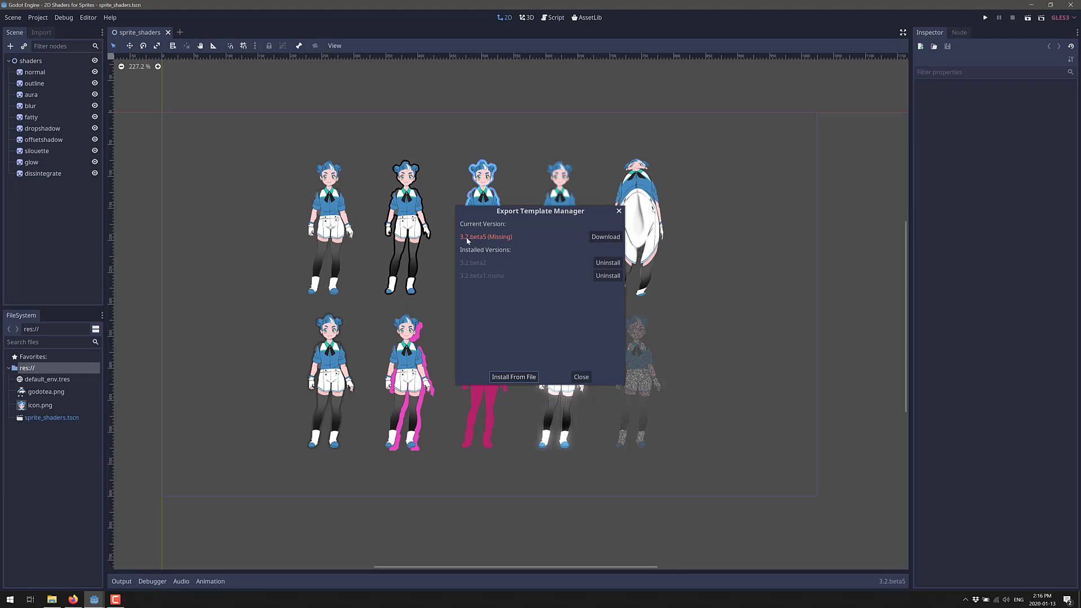
{"action": "left_click", "coordinate": [606, 237]}
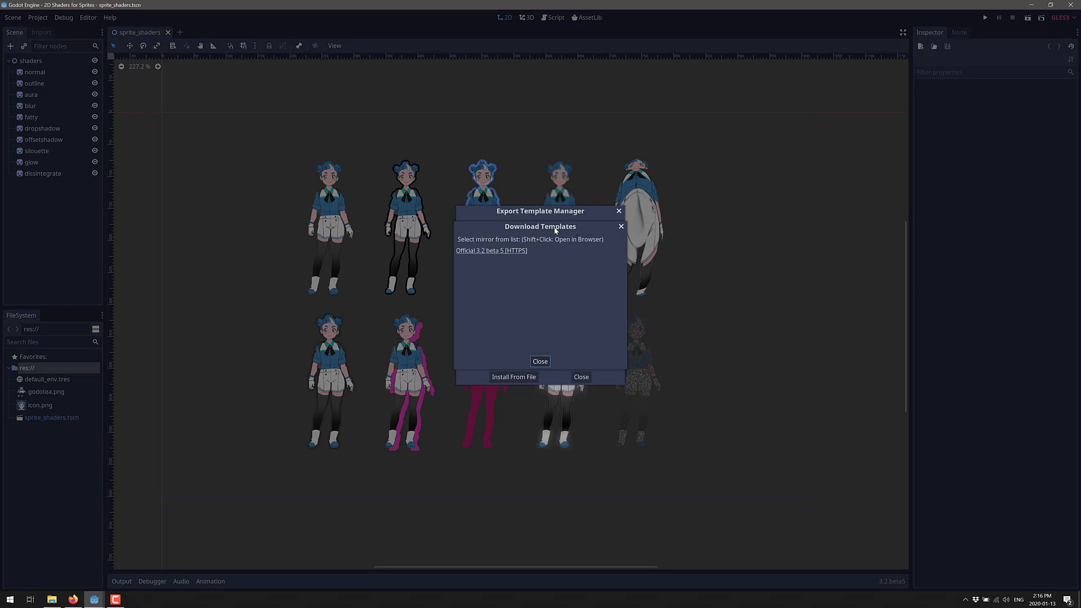
{"action": "left_click", "coordinate": [489, 253]}
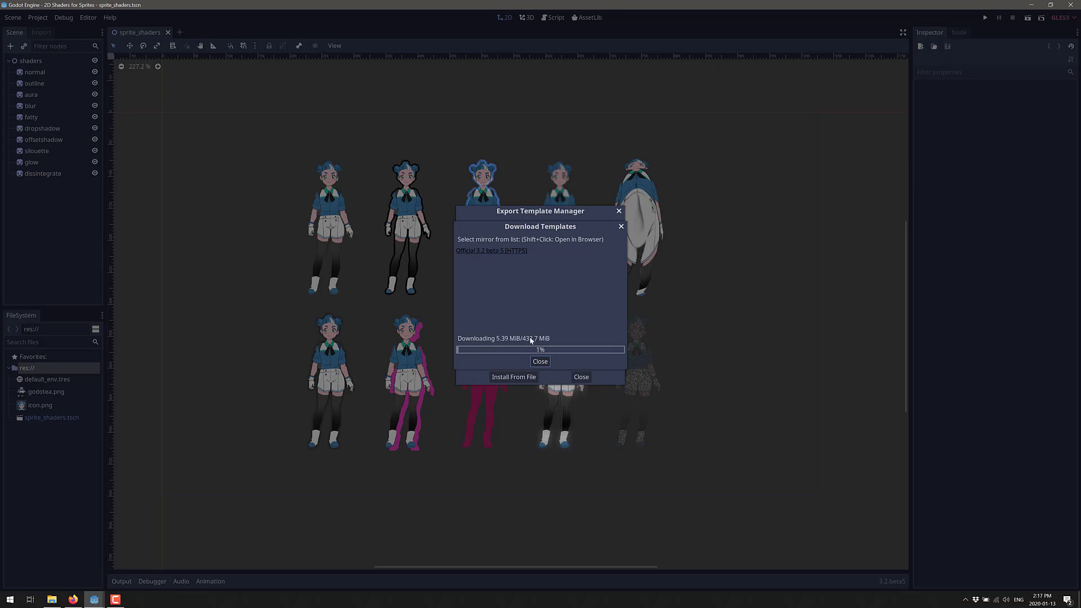
{"action": "left_click_drag", "start_coordinate": [529, 227], "coordinate": [722, 227]}
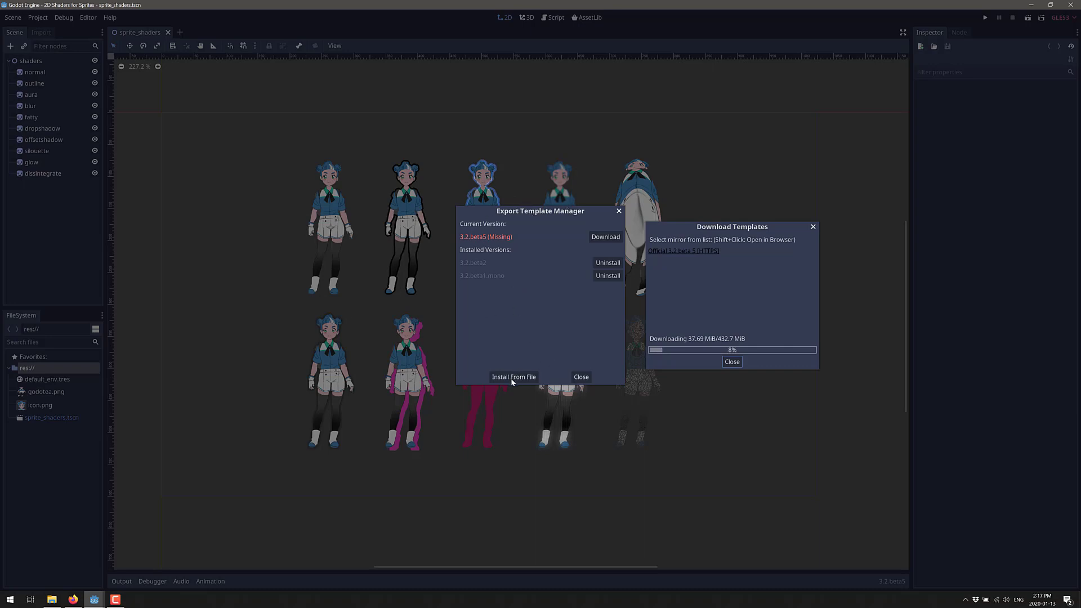
In Firefox, scroll the Godot download page to the Export Templates cards
{"action": "left_click", "coordinate": [73, 600]}
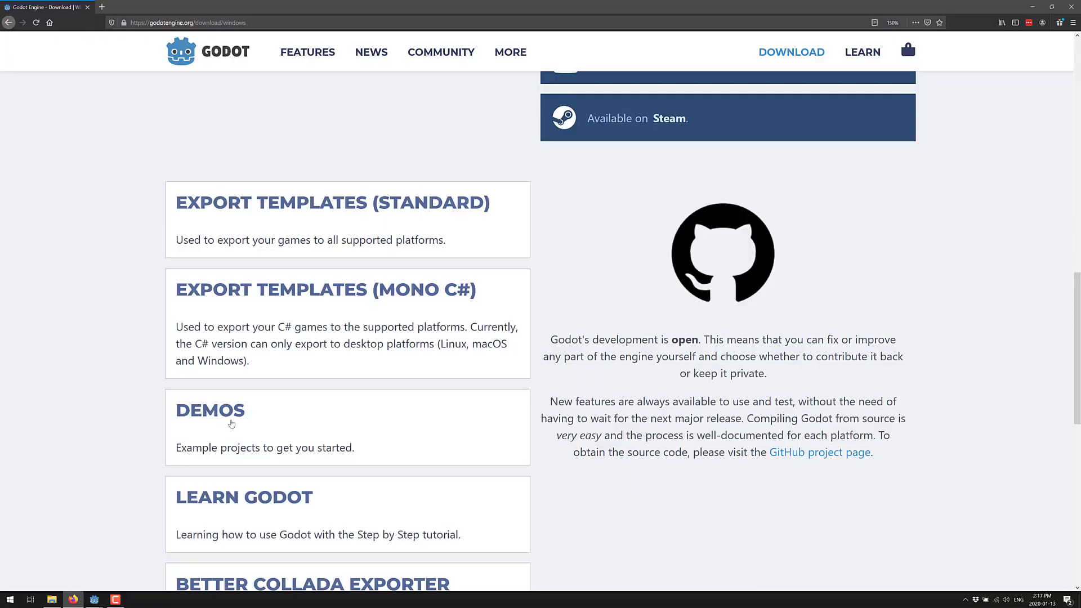
{"action": "scroll", "coordinate": [398, 335], "scroll_direction": "up", "scroll_amount": 3}
{"action": "scroll", "coordinate": [398, 335], "scroll_direction": "up", "scroll_amount": 10}
{"action": "scroll", "coordinate": [398, 333], "scroll_direction": "down", "scroll_amount": 8}
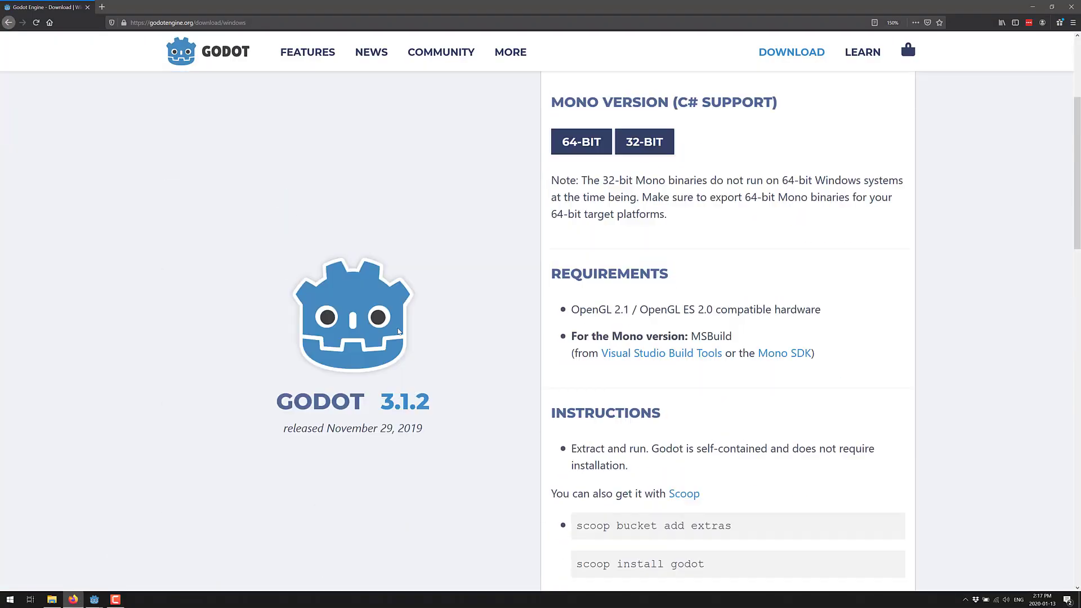
{"action": "scroll", "coordinate": [398, 332], "scroll_direction": "down", "scroll_amount": 4}
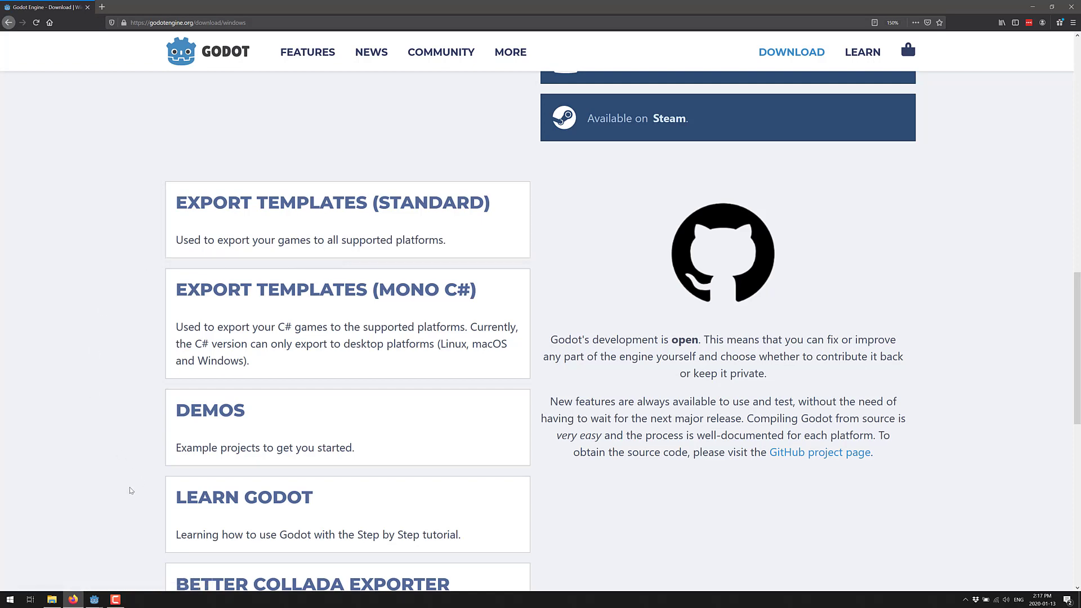
Return to Godot and wait until the template manager shows 3.2.beta5 as installed
{"action": "mouse_move", "coordinate": [96, 601]}
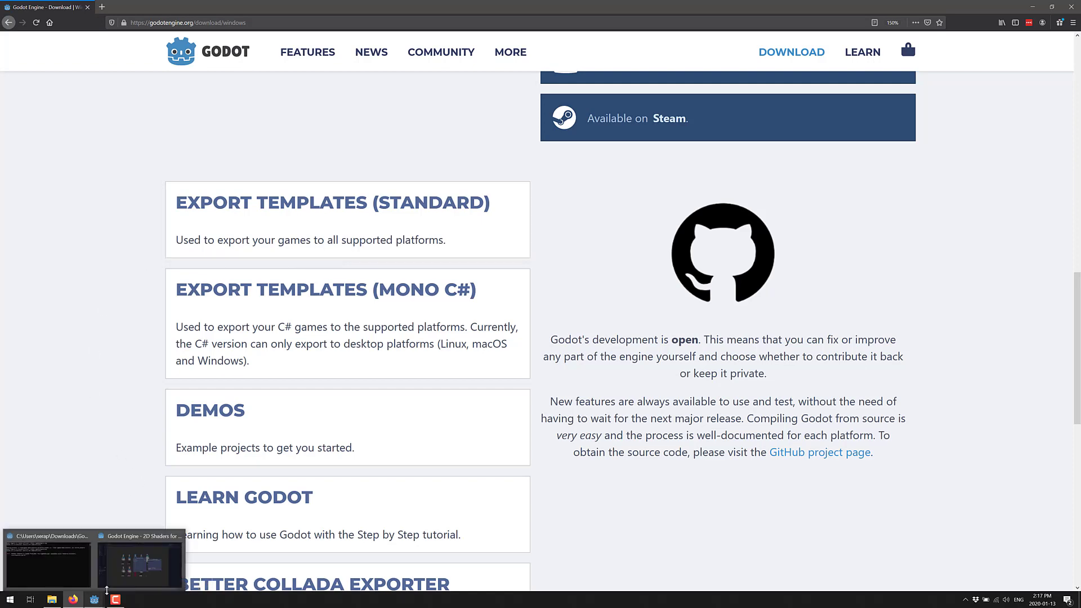
{"action": "left_click", "coordinate": [138, 560]}
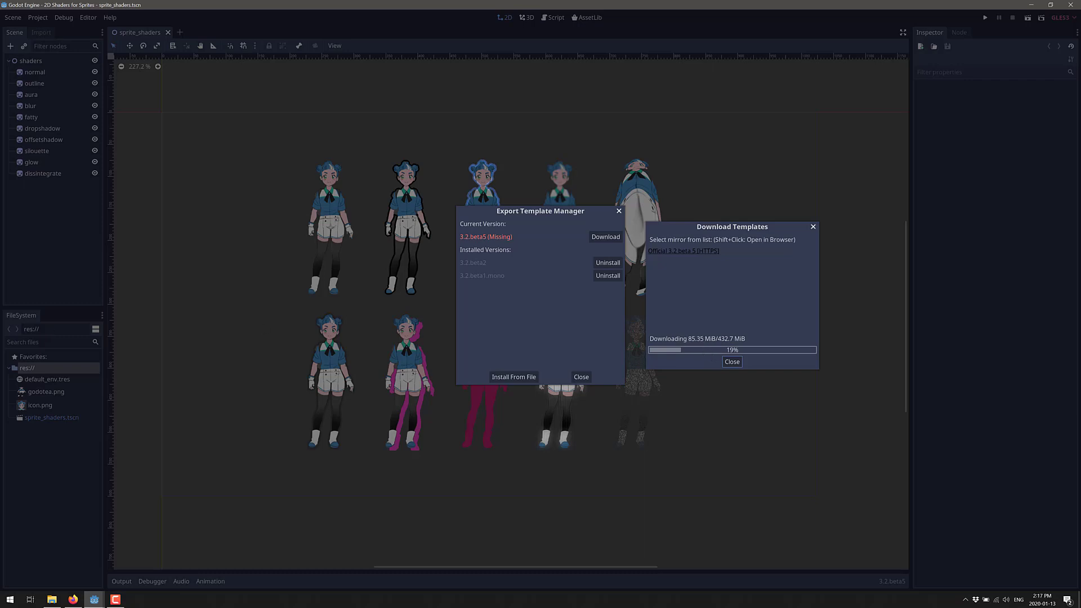
{"action": "key", "text": "alt+Tab"}
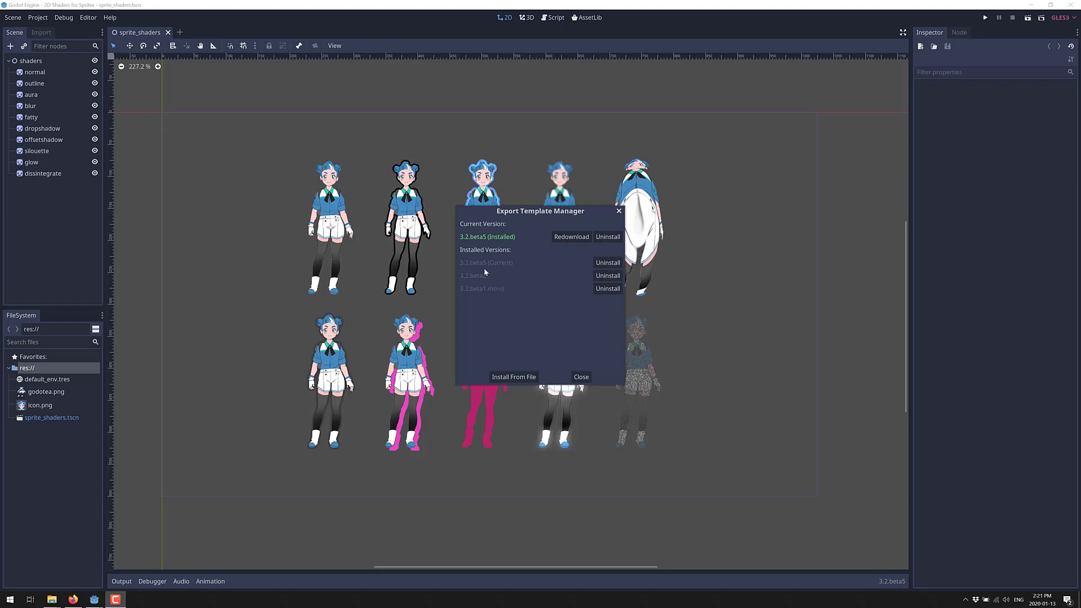
Close the export template manager and reopen the Export dialog
{"action": "left_click", "coordinate": [581, 377]}
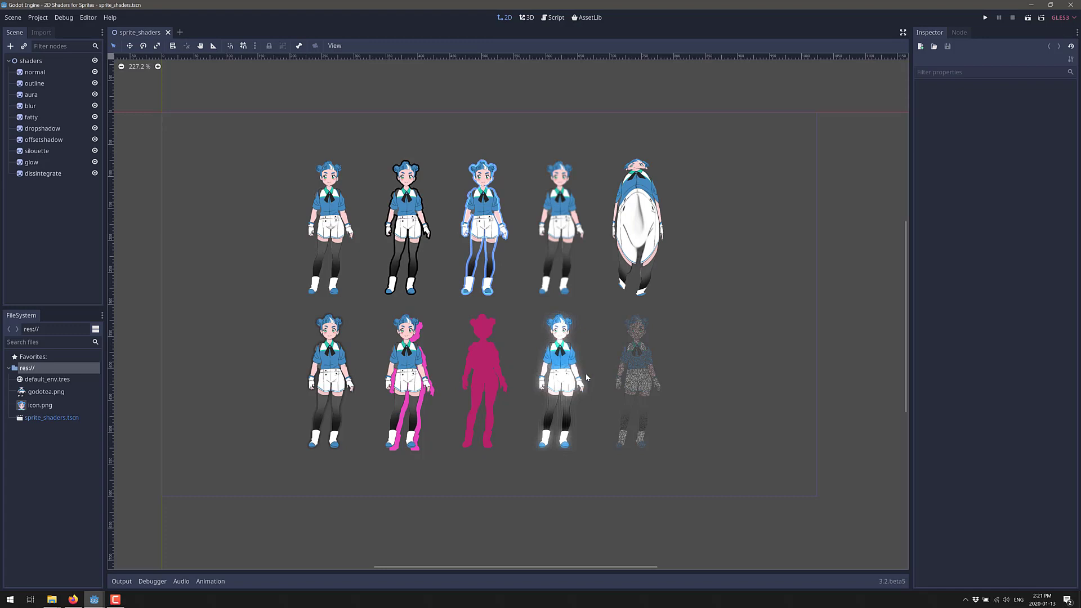
{"action": "left_click", "coordinate": [38, 17]}
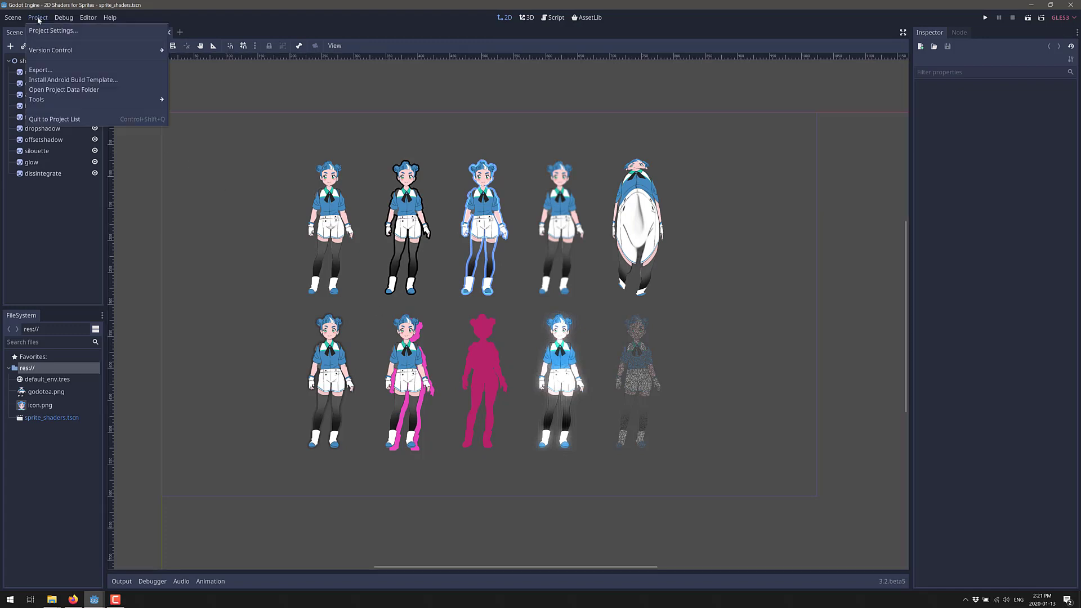
{"action": "left_click", "coordinate": [40, 70]}
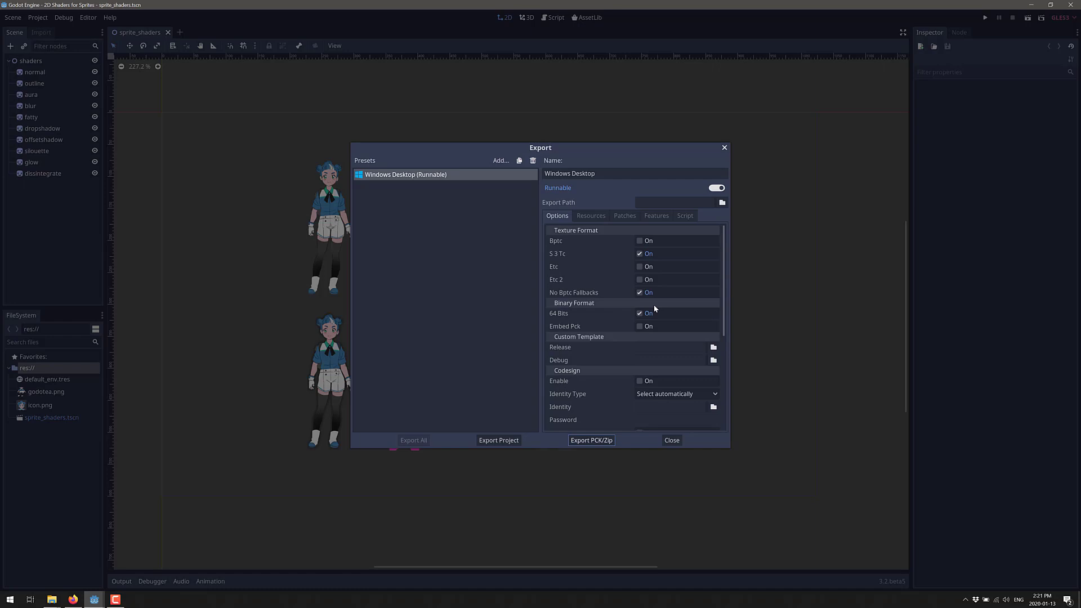
Set the Windows Desktop export path to the C:/temp/pub/win folder
{"action": "left_click", "coordinate": [722, 203]}
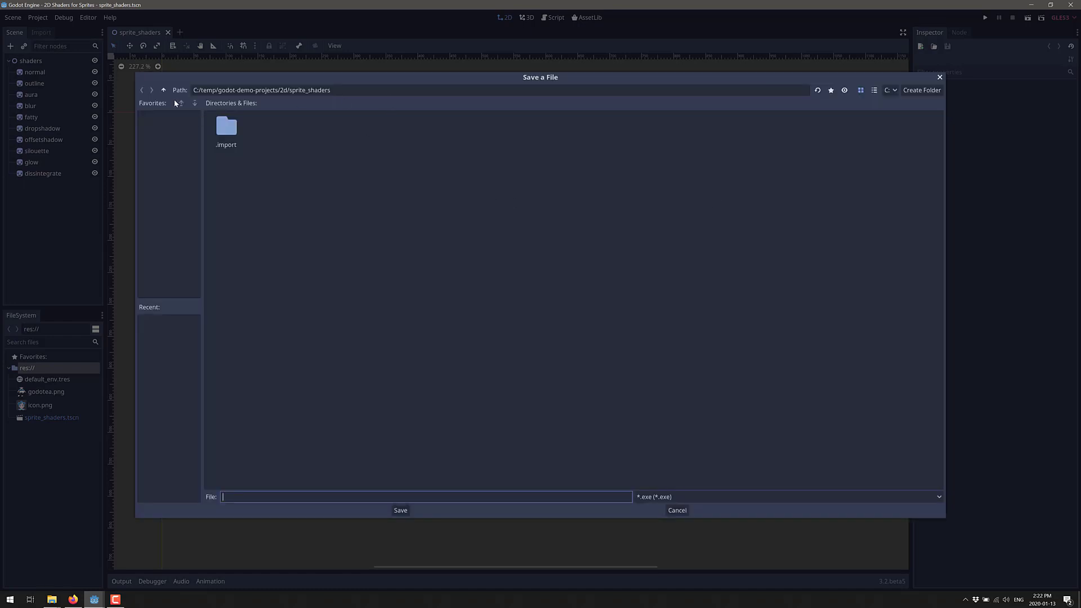
{"action": "left_click", "coordinate": [162, 90]}
{"action": "left_click", "coordinate": [161, 91]}
{"action": "left_click", "coordinate": [162, 91]}
{"action": "left_click", "coordinate": [161, 90]}
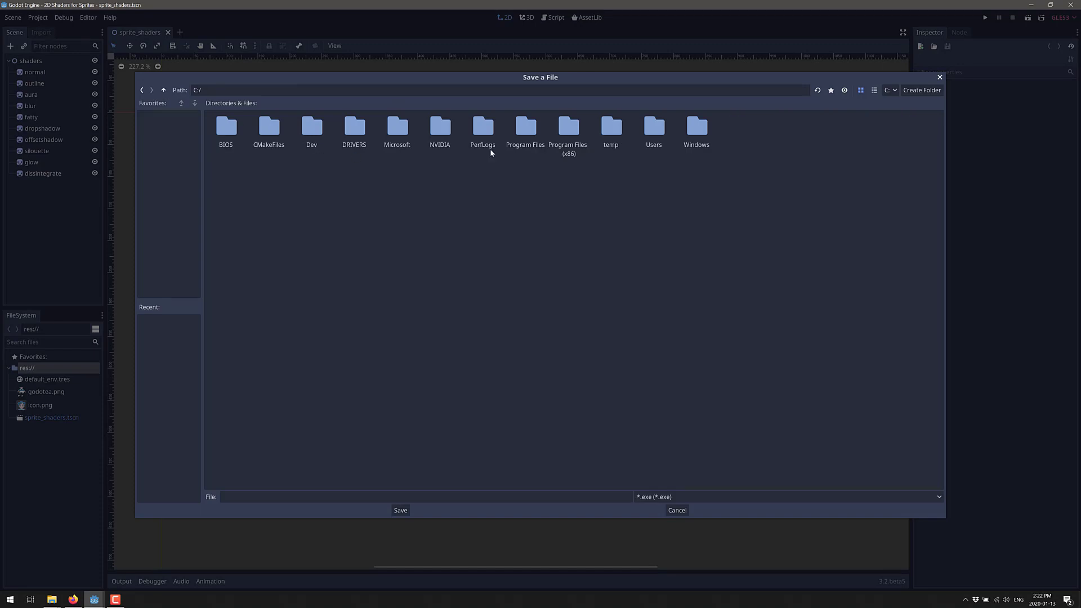
{"action": "double_click", "coordinate": [612, 125]}
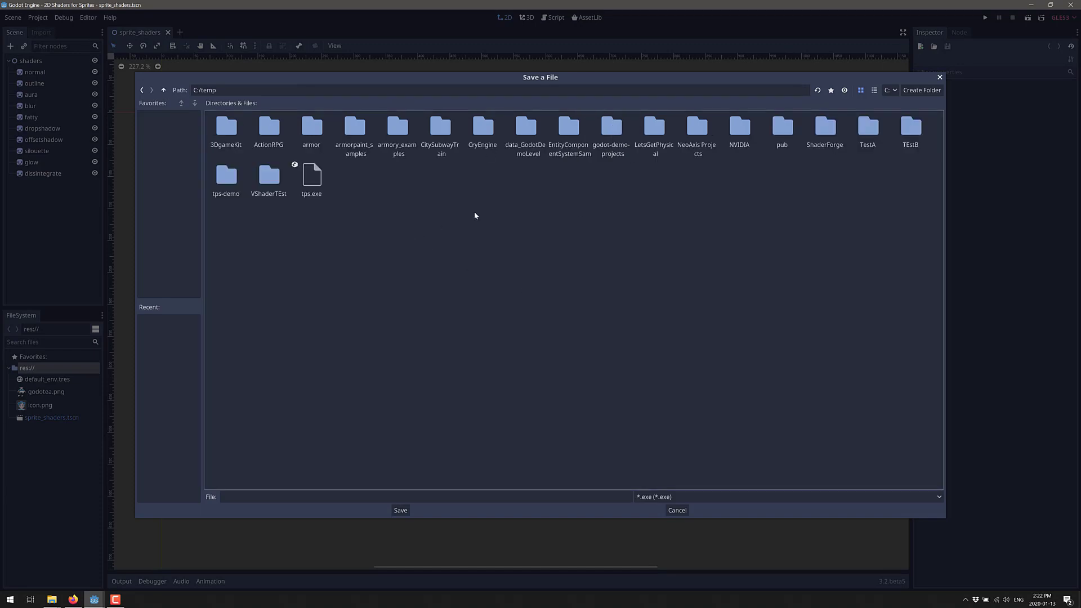
{"action": "double_click", "coordinate": [781, 128]}
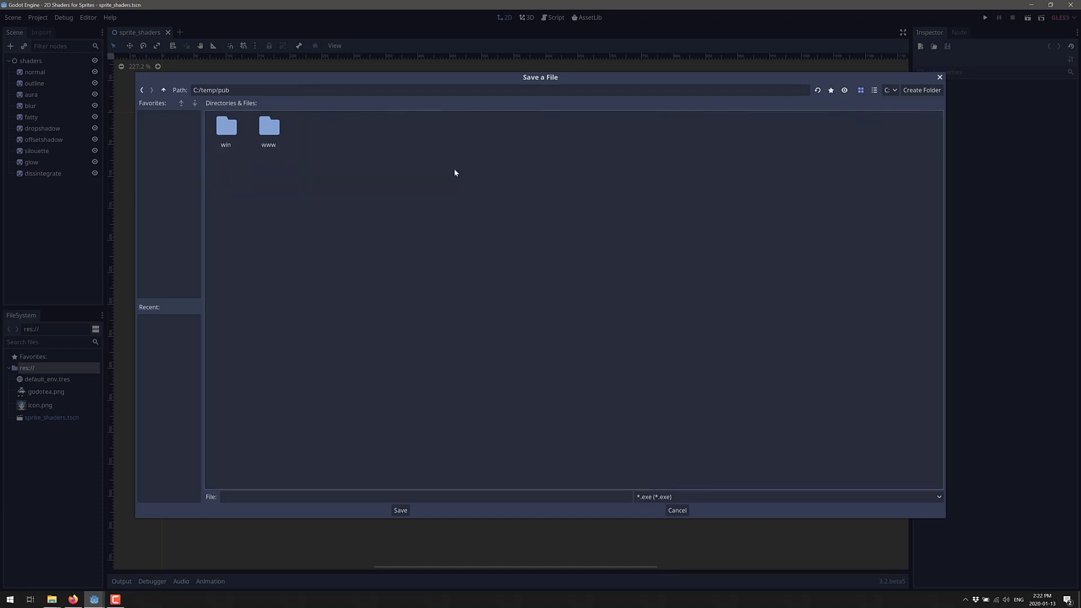
{"action": "double_click", "coordinate": [235, 129]}
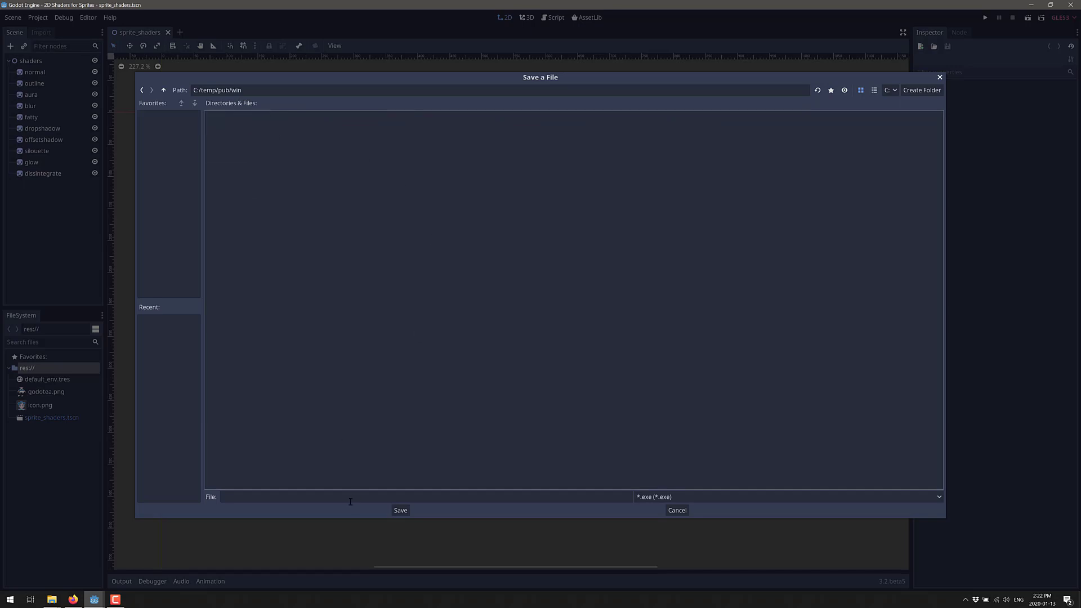
{"action": "left_click", "coordinate": [403, 512]}
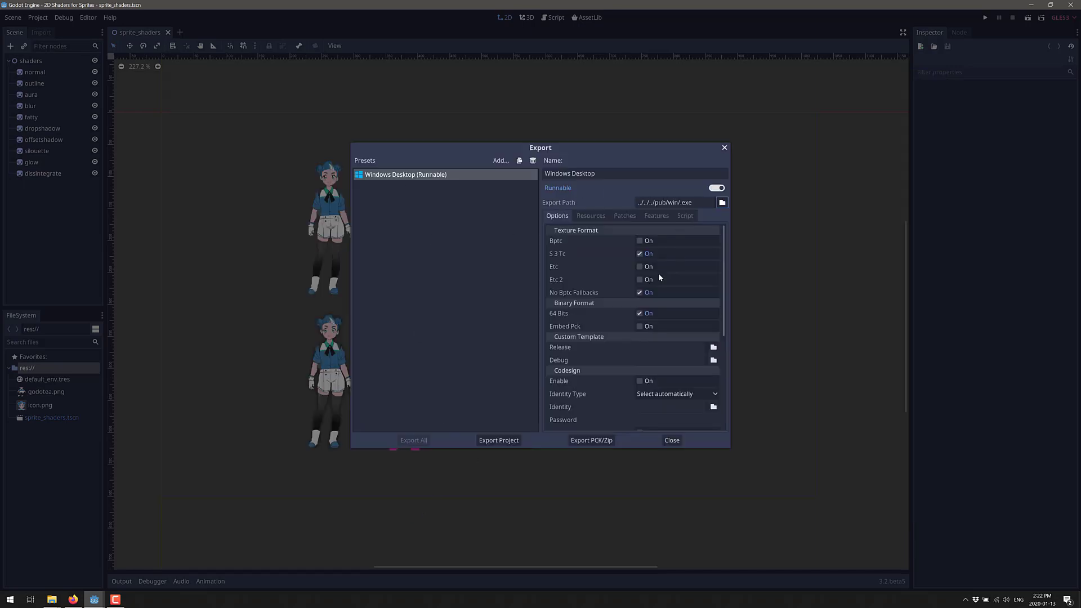
Name the exported executable MyGame.exe in the pub/win export path
{"action": "left_click", "coordinate": [681, 203]}
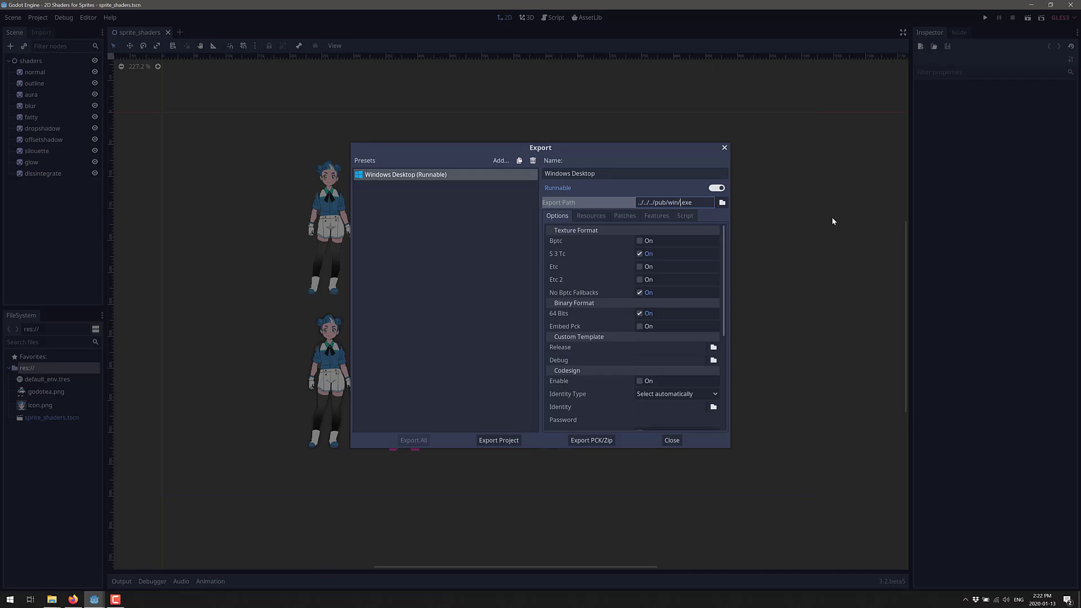
{"action": "type", "text": "MyGame"}
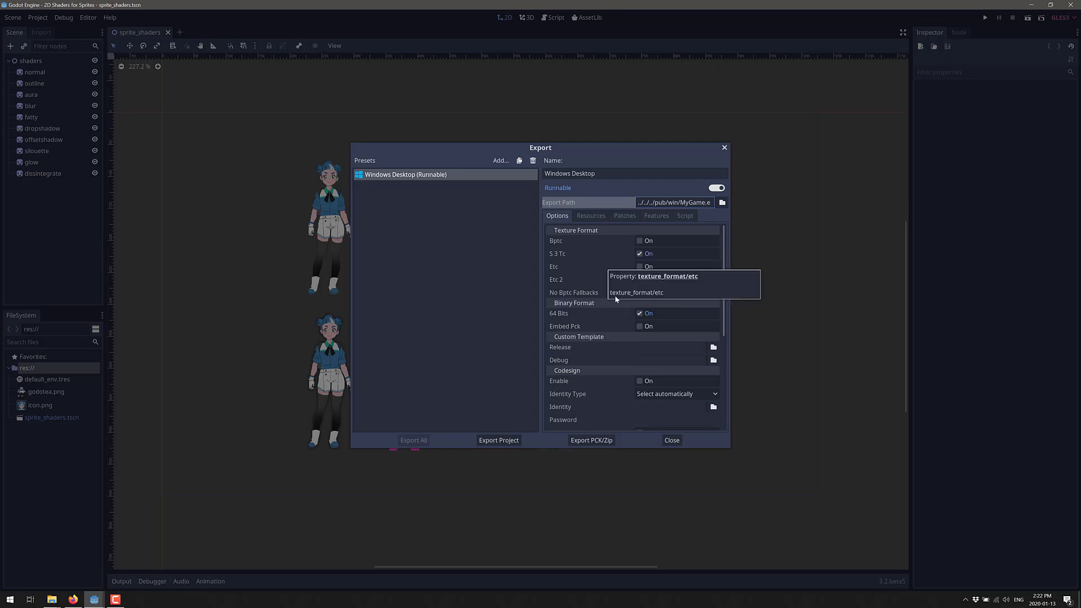
{"action": "scroll", "coordinate": [575, 317], "scroll_direction": "down", "scroll_amount": 1}
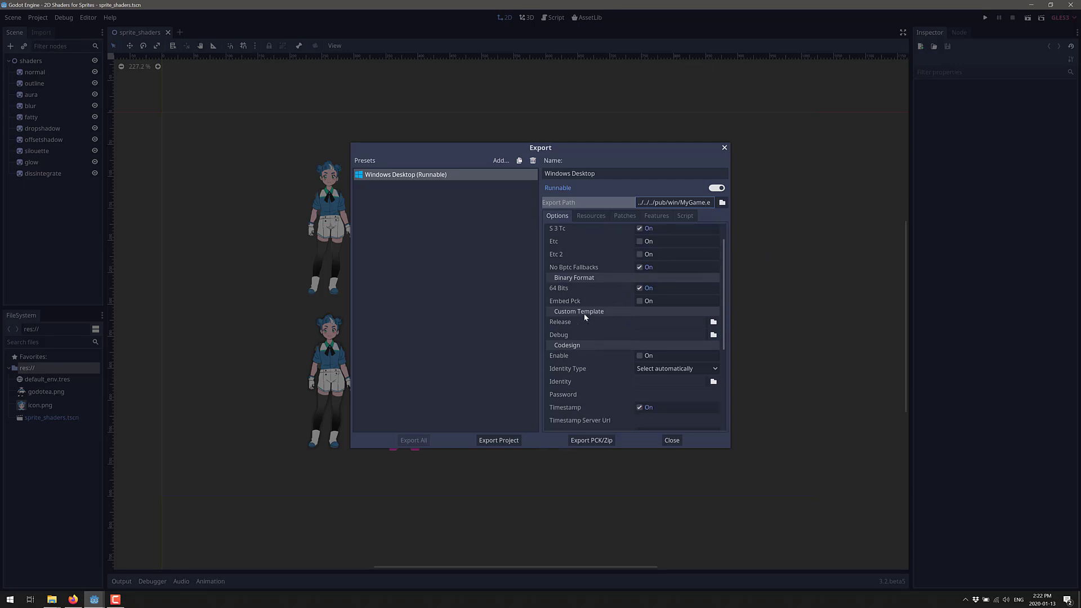
{"action": "scroll", "coordinate": [588, 326], "scroll_direction": "down", "scroll_amount": 1}
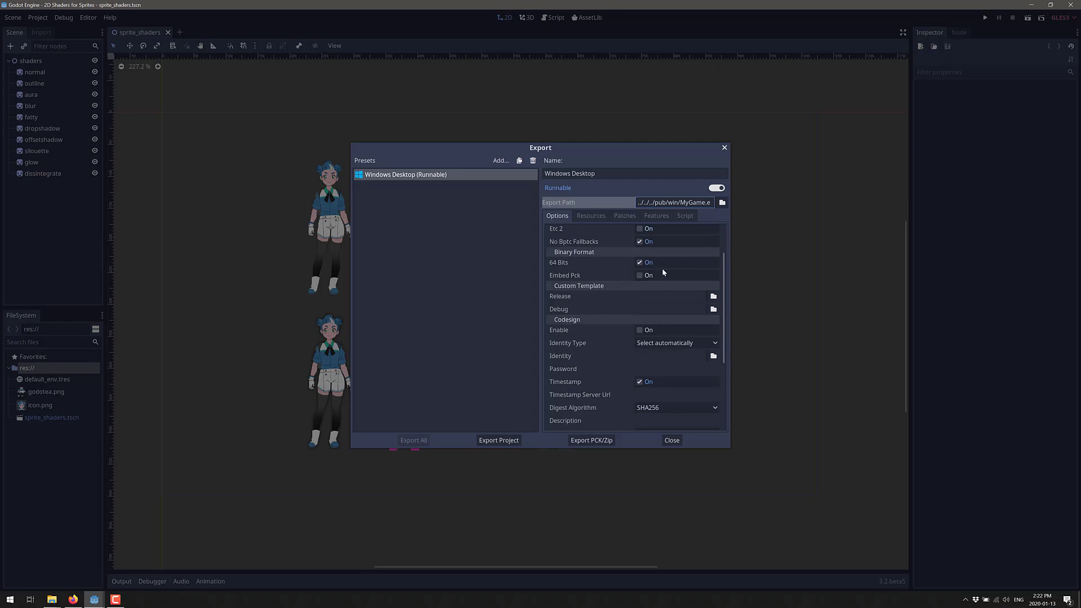
{"action": "scroll", "coordinate": [633, 287], "scroll_direction": "down", "scroll_amount": 3}
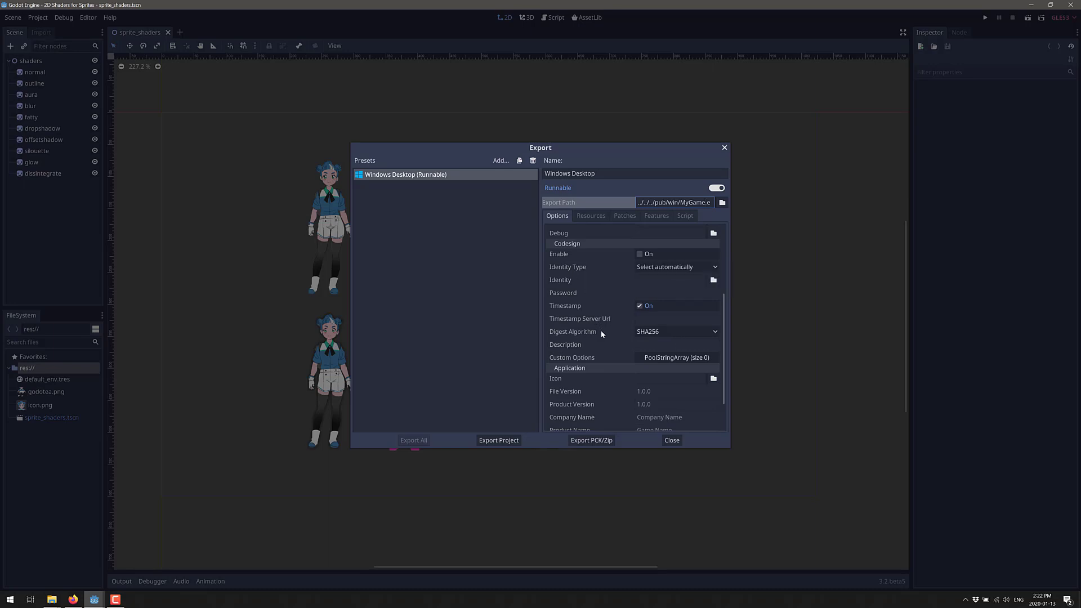
{"action": "scroll", "coordinate": [600, 332], "scroll_direction": "down", "scroll_amount": 2}
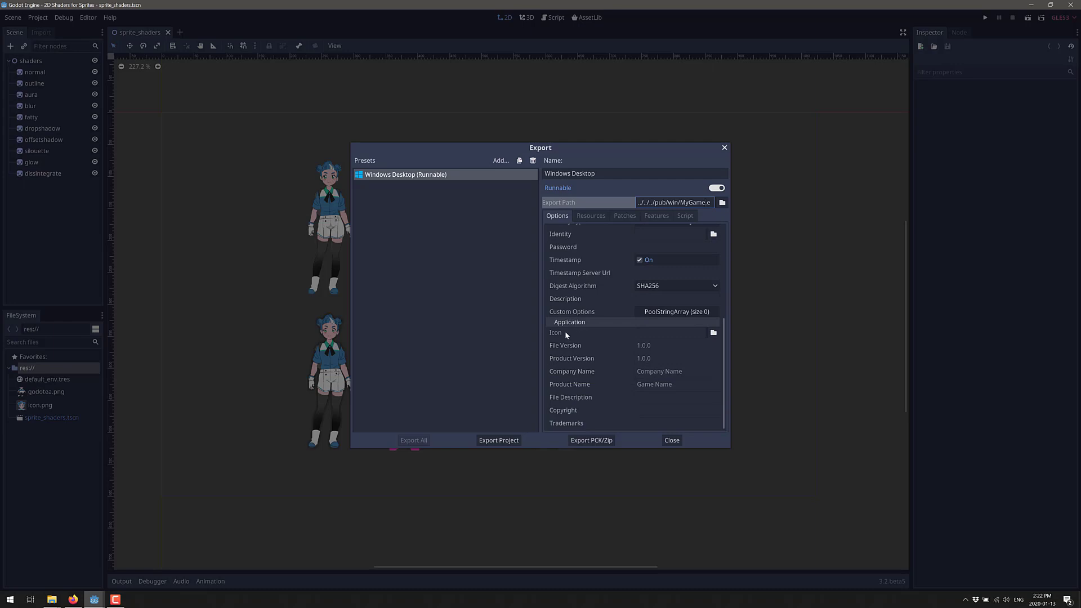
Browse the .import folder for an application icon, then cancel, leaving it unset
{"action": "left_click", "coordinate": [713, 332]}
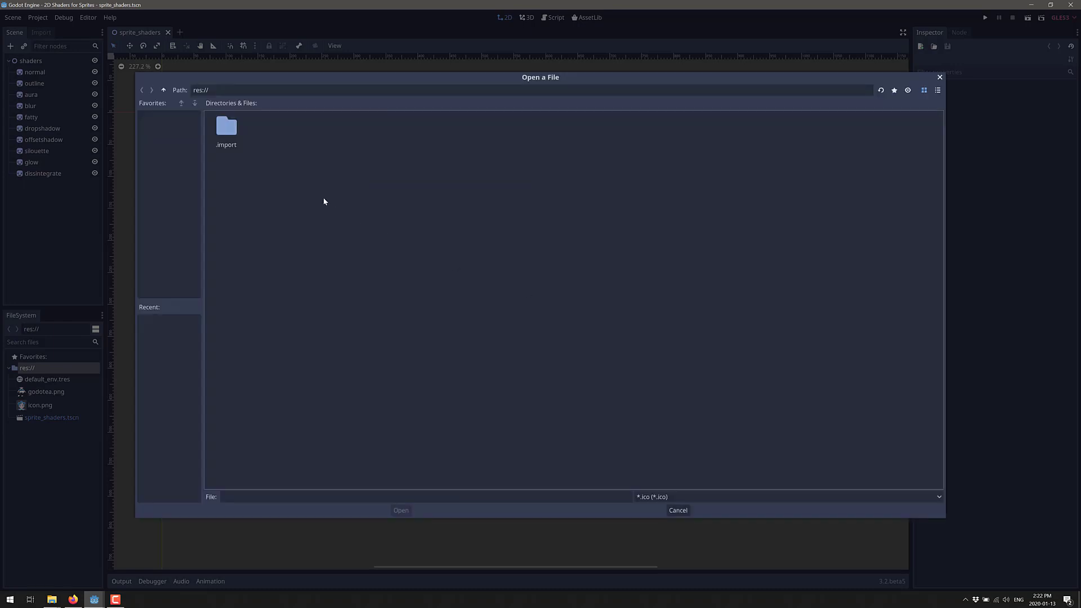
{"action": "double_click", "coordinate": [234, 136]}
{"action": "left_click", "coordinate": [940, 77]}
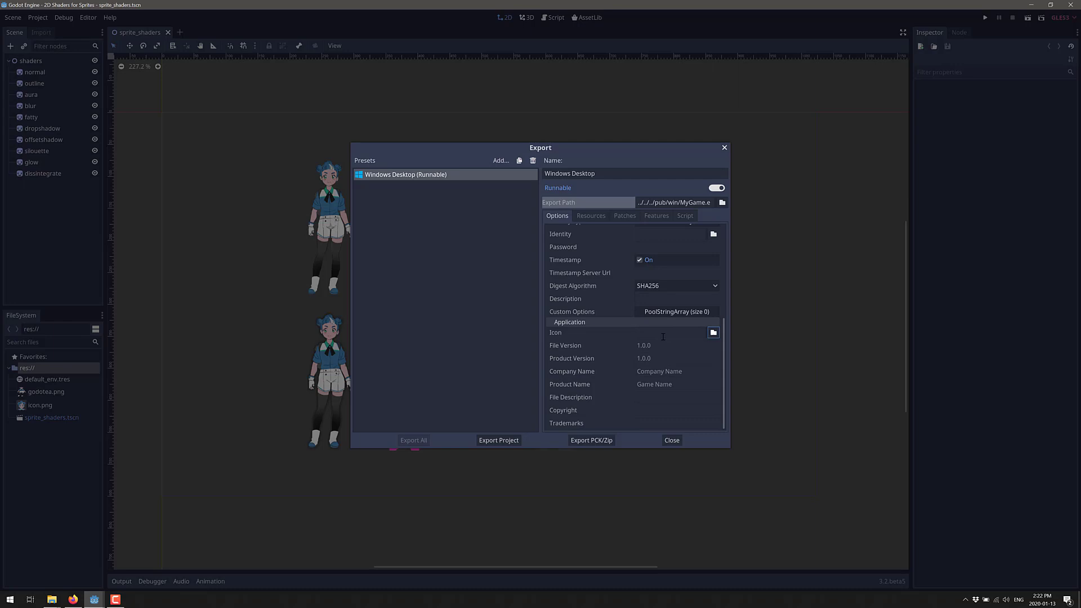
{"action": "scroll", "coordinate": [666, 394], "scroll_direction": "up", "scroll_amount": 5}
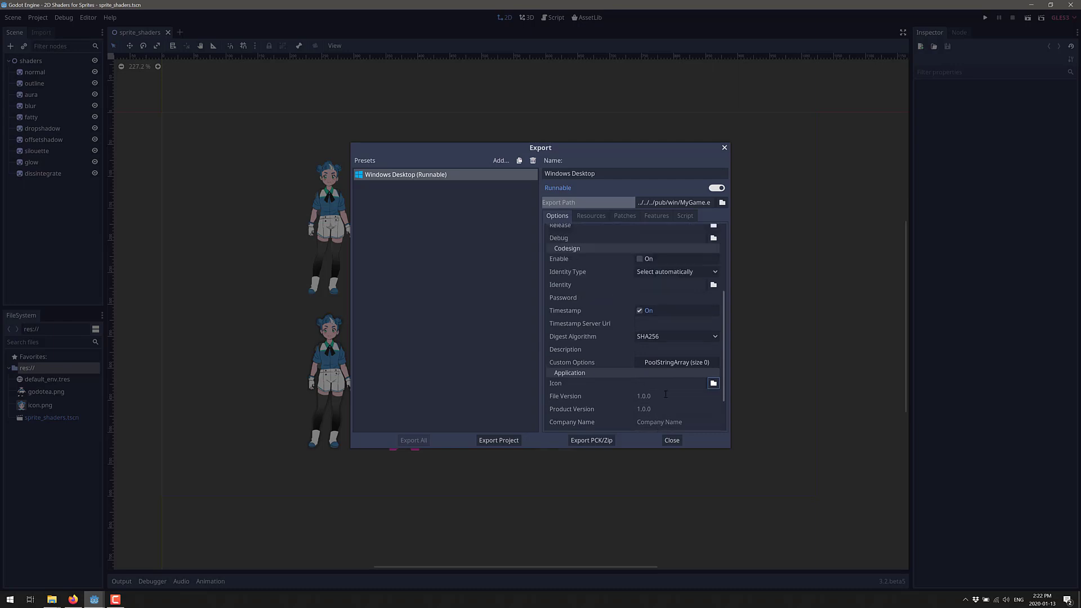
Export a debug build as MyGame.exe into C:/temp/pub/win
{"action": "scroll", "coordinate": [657, 369], "scroll_direction": "down", "scroll_amount": 5}
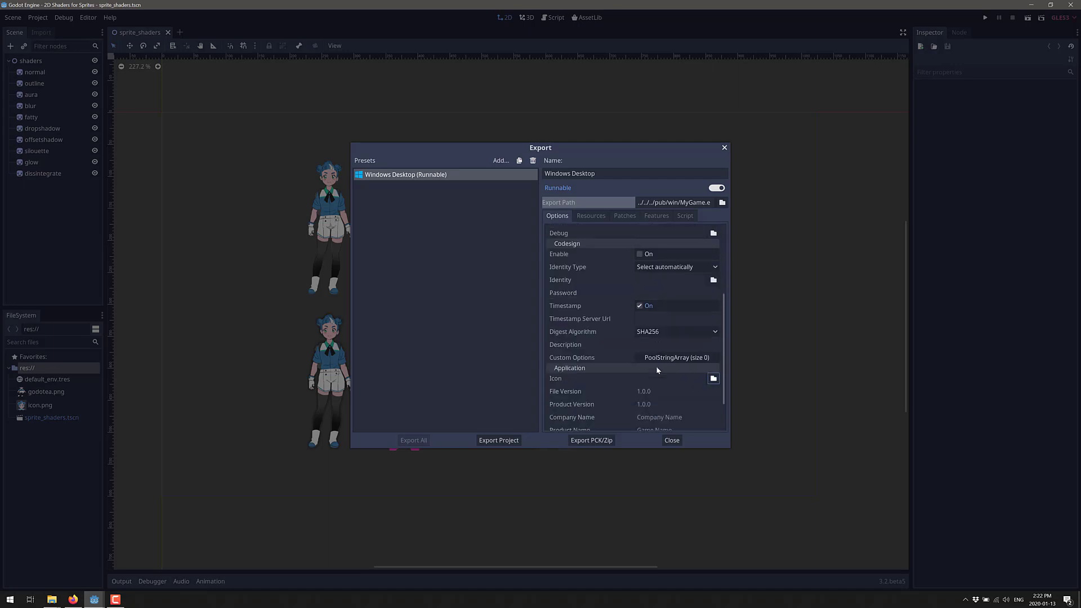
{"action": "left_click", "coordinate": [499, 440]}
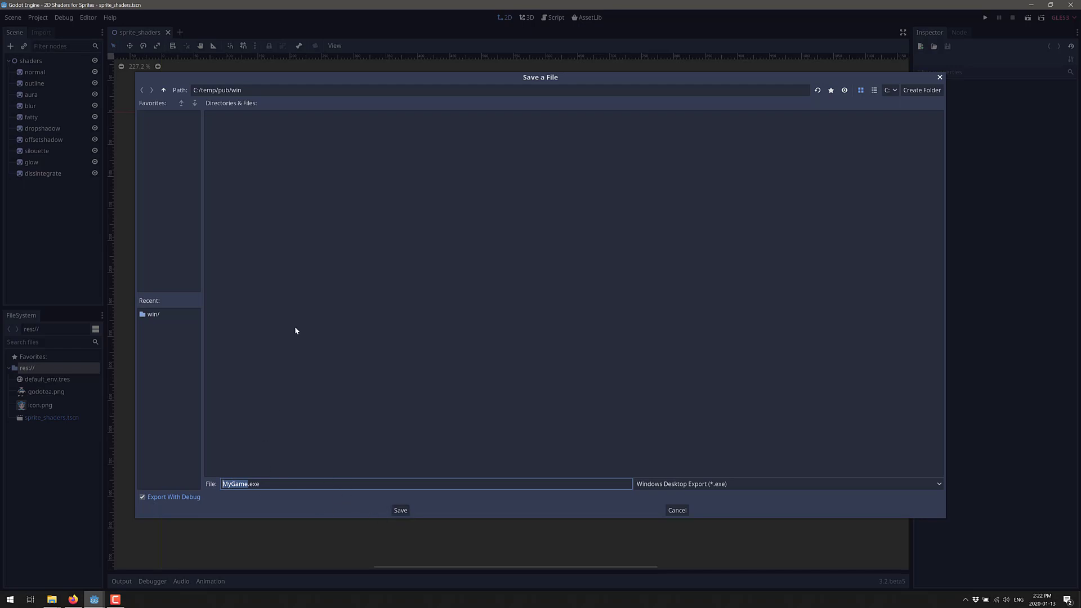
{"action": "left_click", "coordinate": [399, 510]}
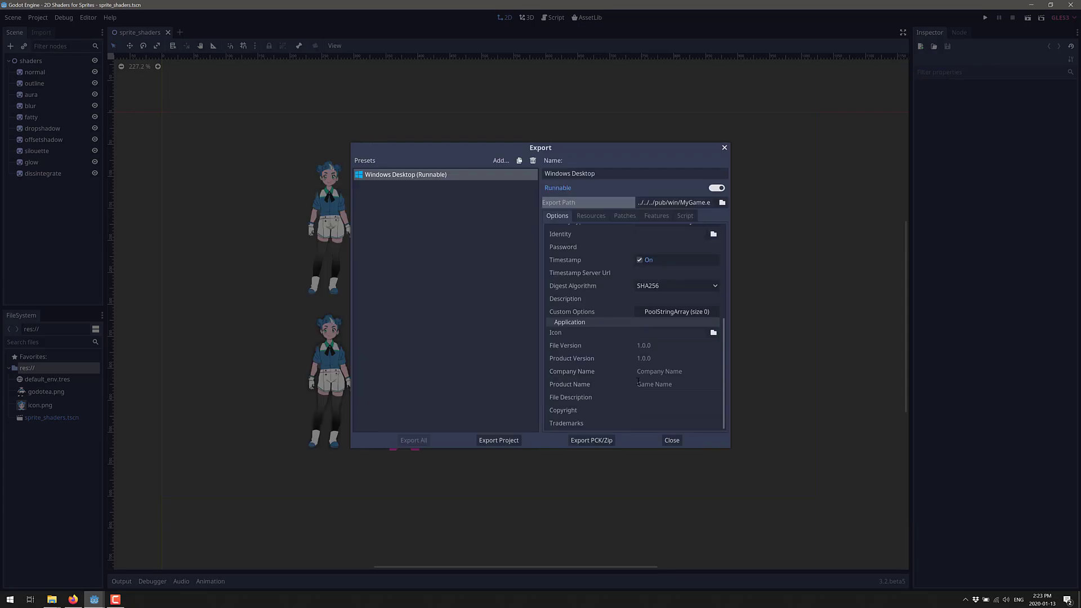
Run MyGame.exe from the pub\win folder to check the sprite shaders, then close it
{"action": "mouse_move", "coordinate": [51, 599]}
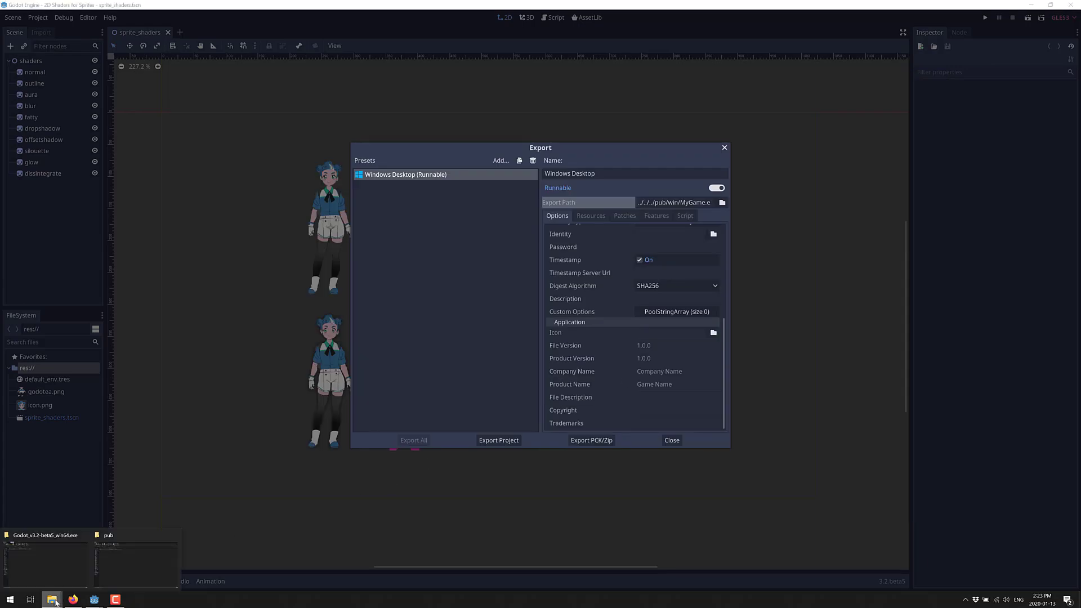
{"action": "left_click", "coordinate": [274, 560]}
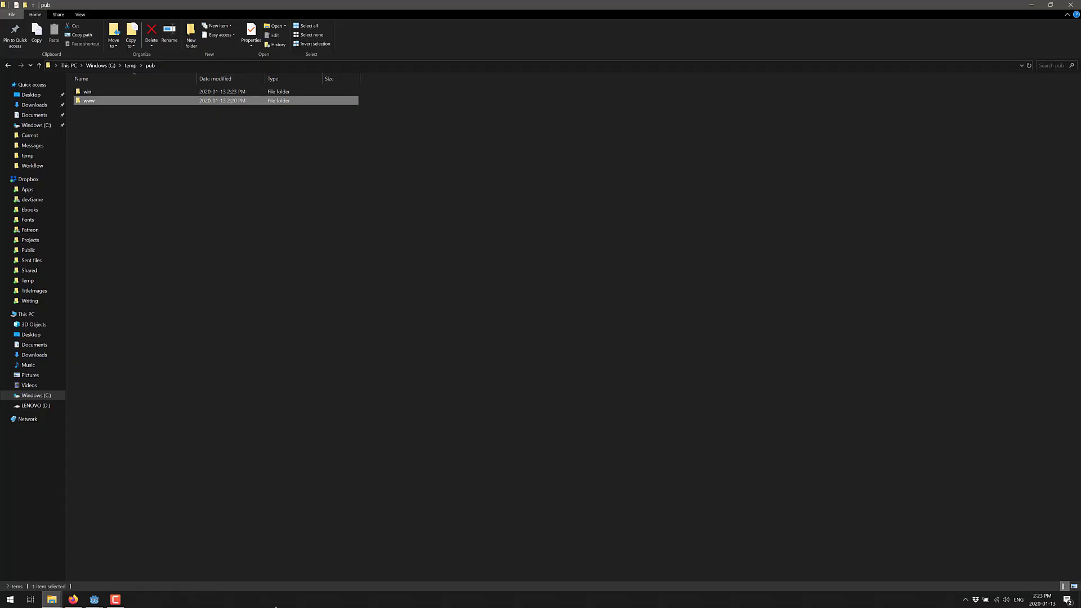
{"action": "double_click", "coordinate": [105, 91]}
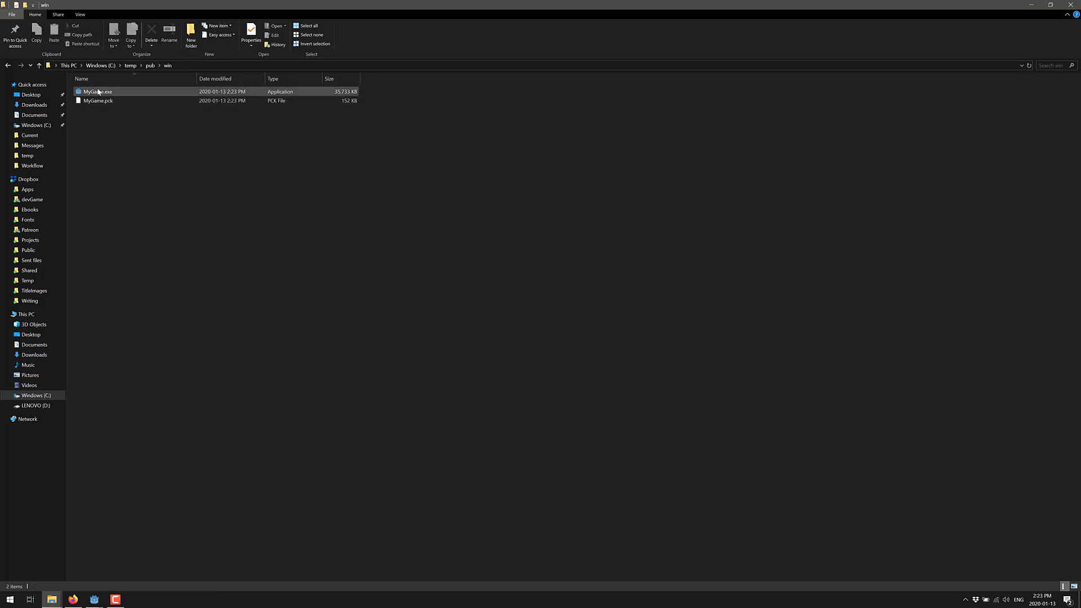
{"action": "left_click", "coordinate": [95, 93]}
{"action": "double_click", "coordinate": [96, 93]}
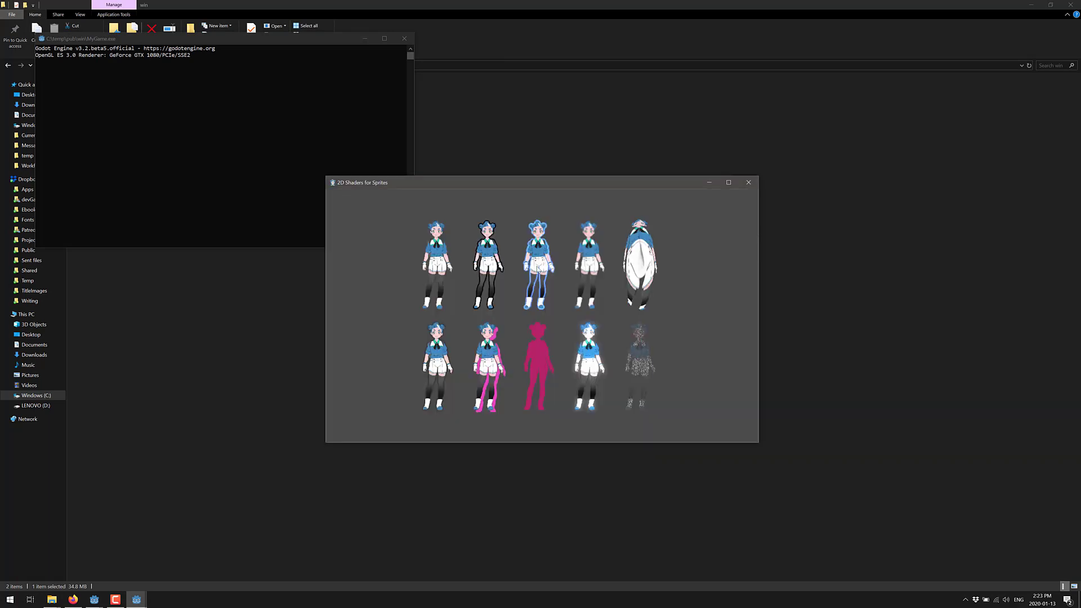
{"action": "left_click", "coordinate": [748, 183]}
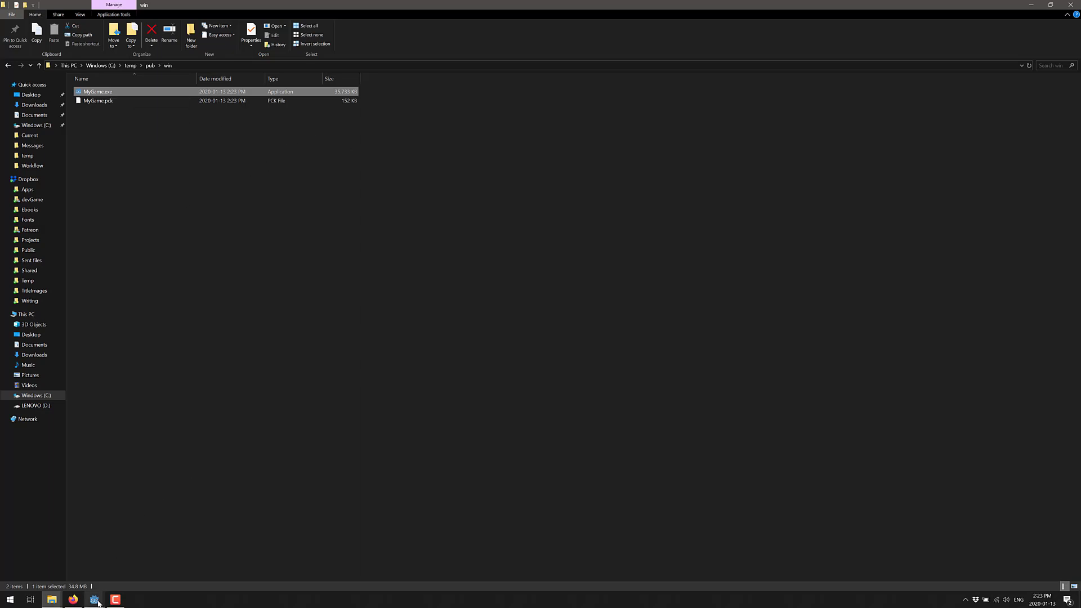
Keep the Windows preset's Resources export mode on all project resources, then view Patches
{"action": "left_click", "coordinate": [133, 568]}
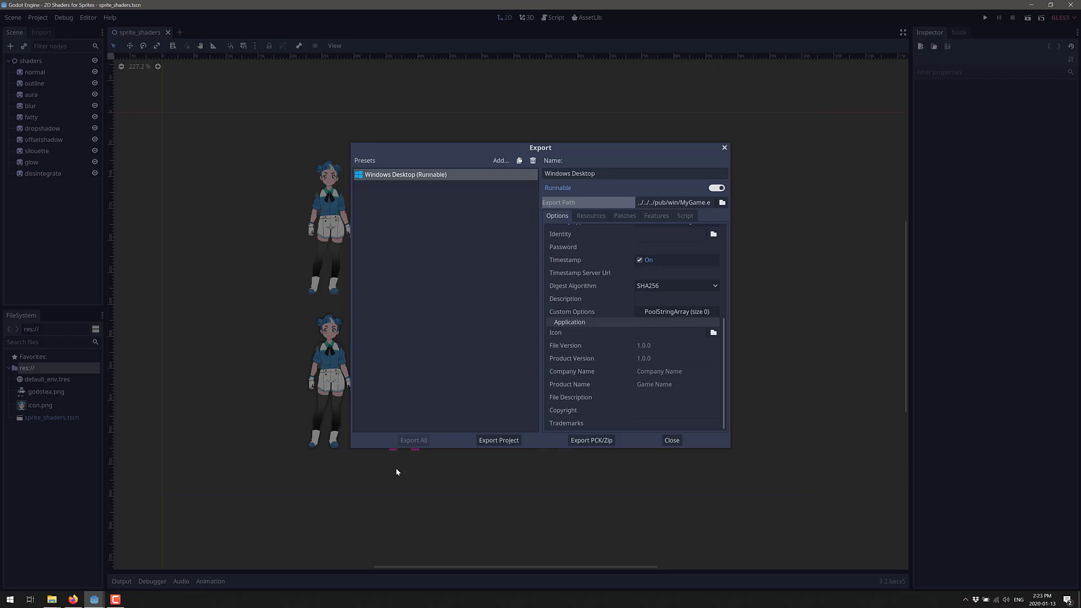
{"action": "left_click", "coordinate": [598, 215]}
{"action": "left_click", "coordinate": [608, 243]}
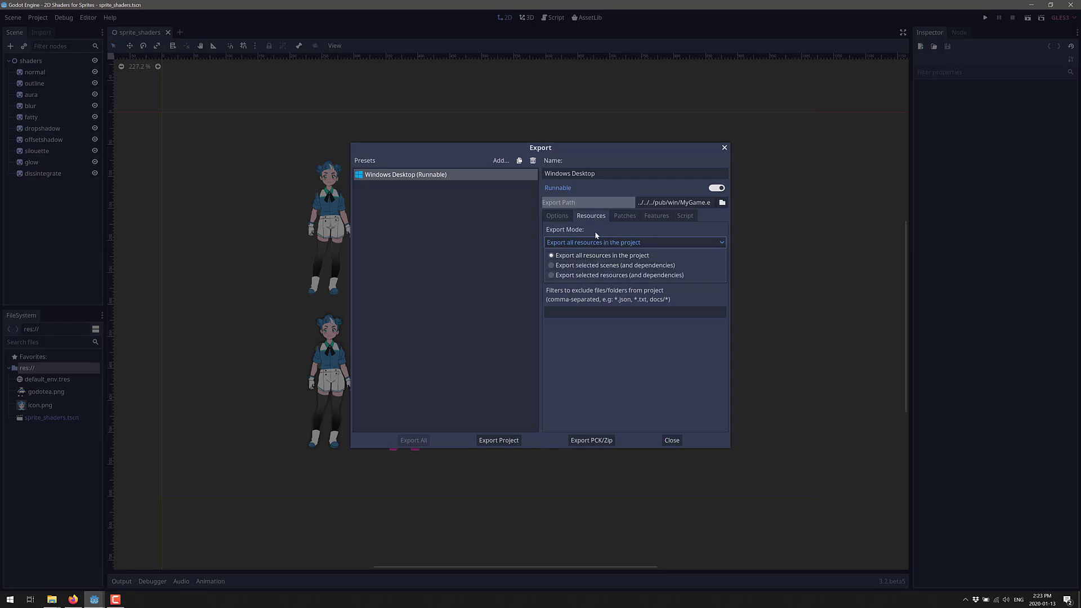
{"action": "left_click", "coordinate": [596, 235]}
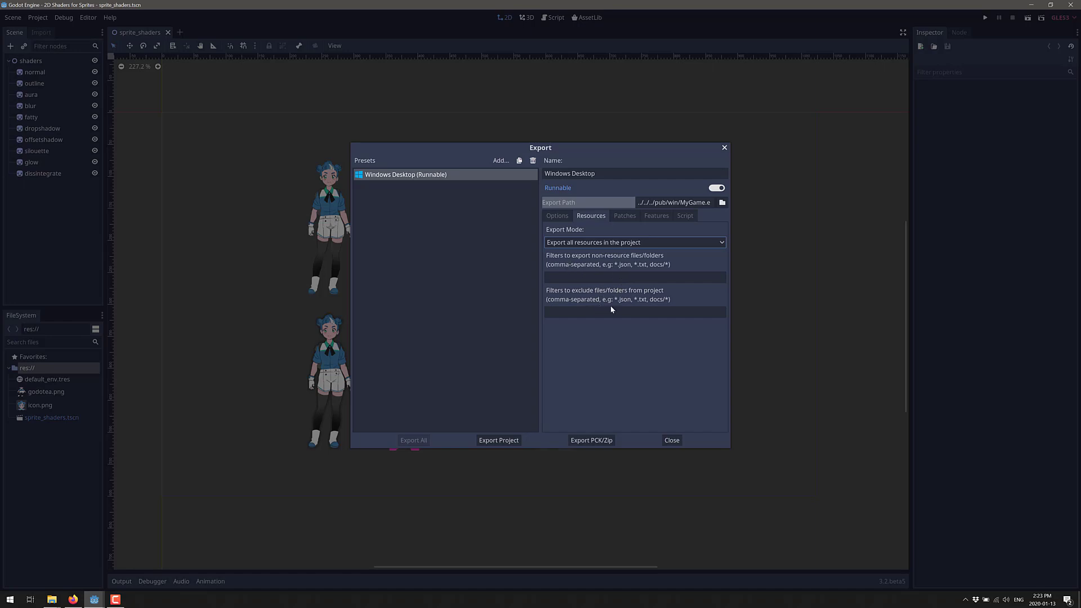
{"action": "left_click", "coordinate": [623, 217]}
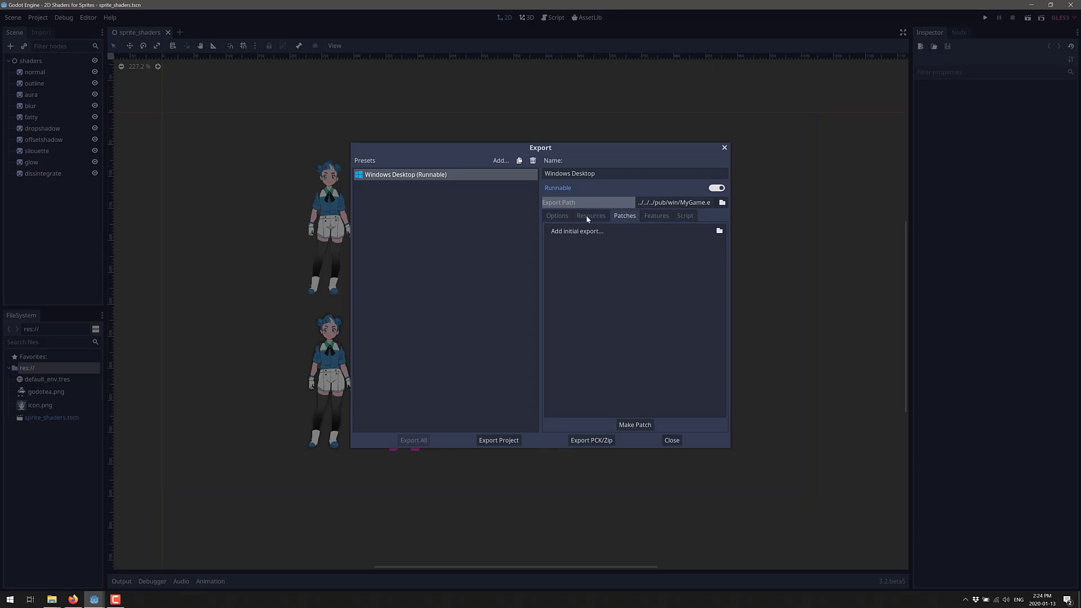
Glance at the Features tab and the win folder, then bring the Godot export window back
{"action": "left_click", "coordinate": [655, 217]}
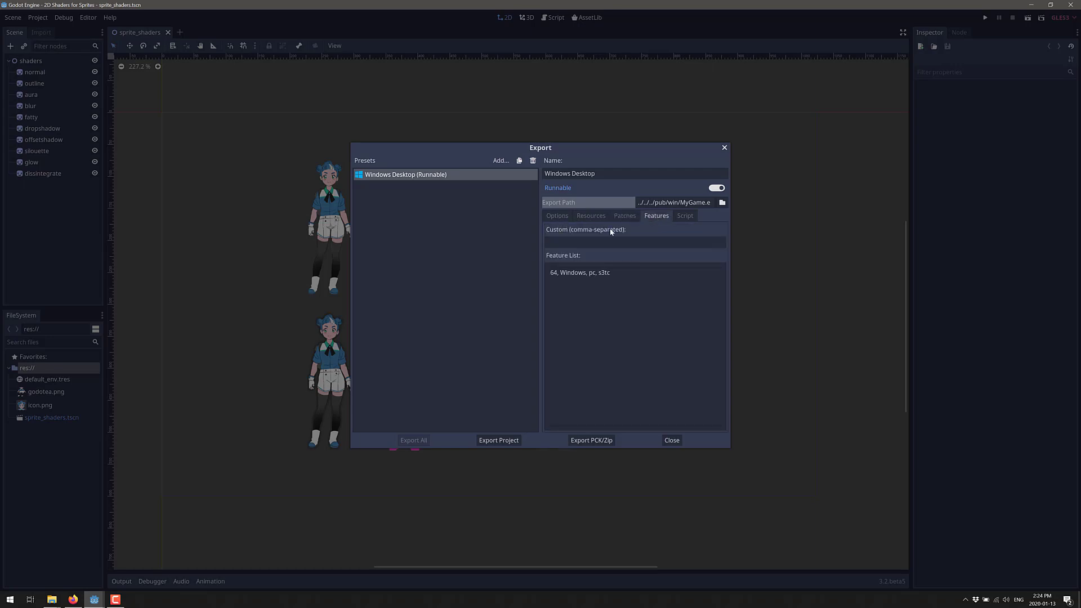
{"action": "left_click", "coordinate": [622, 217]}
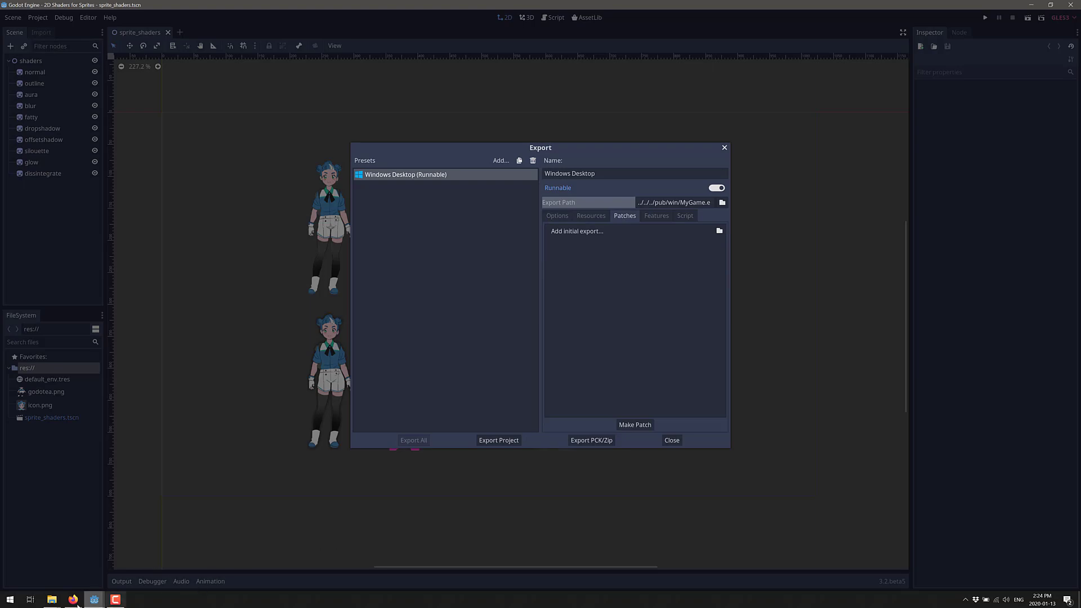
{"action": "left_click", "coordinate": [52, 599]}
{"action": "left_click", "coordinate": [155, 558]}
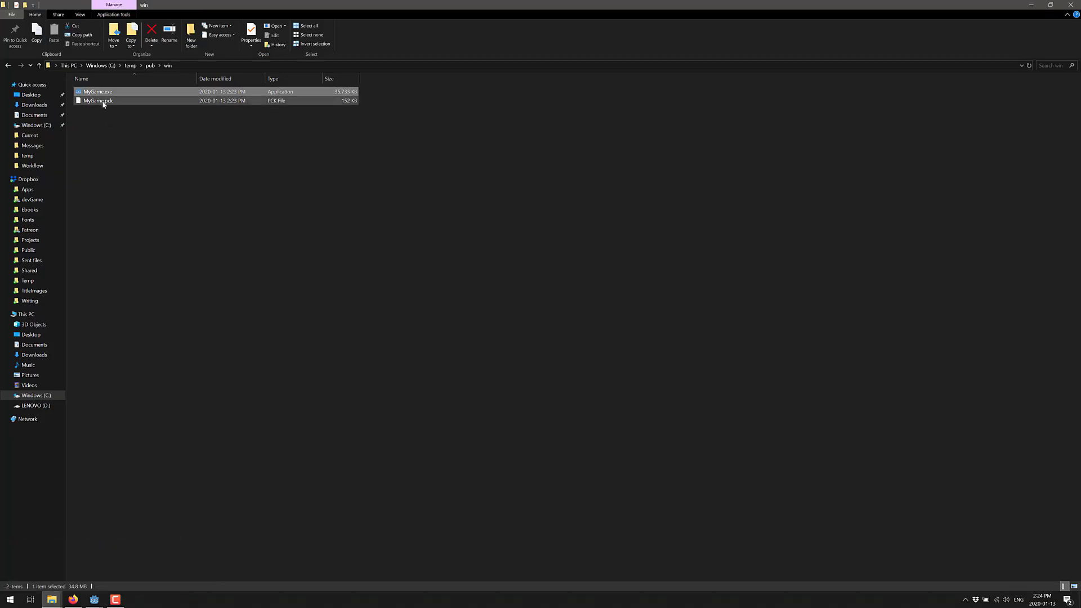
{"action": "key", "text": "super+Tab"}
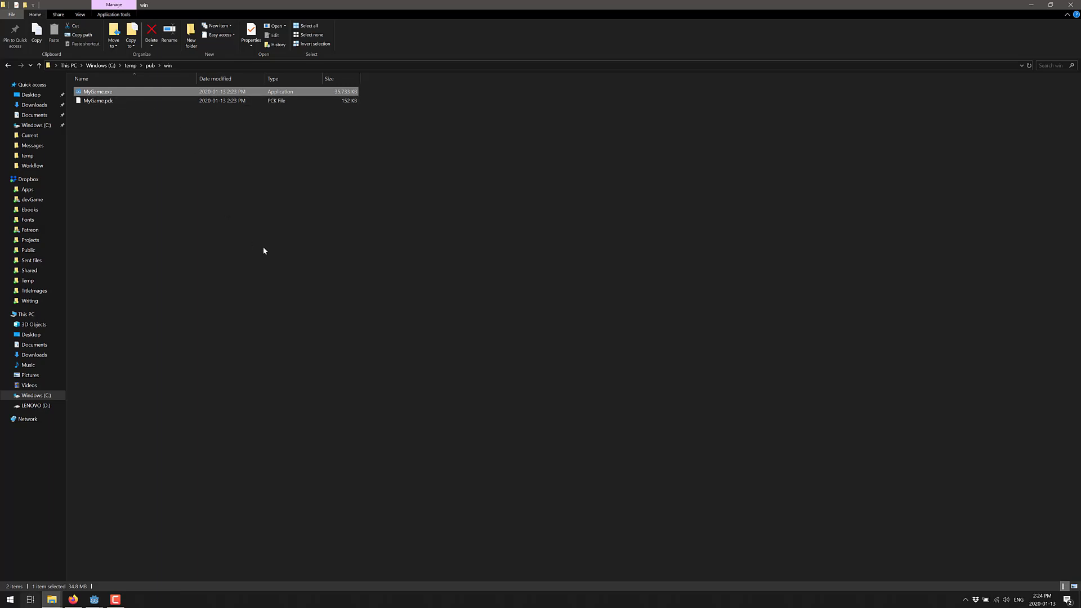
{"action": "left_click", "coordinate": [475, 177]}
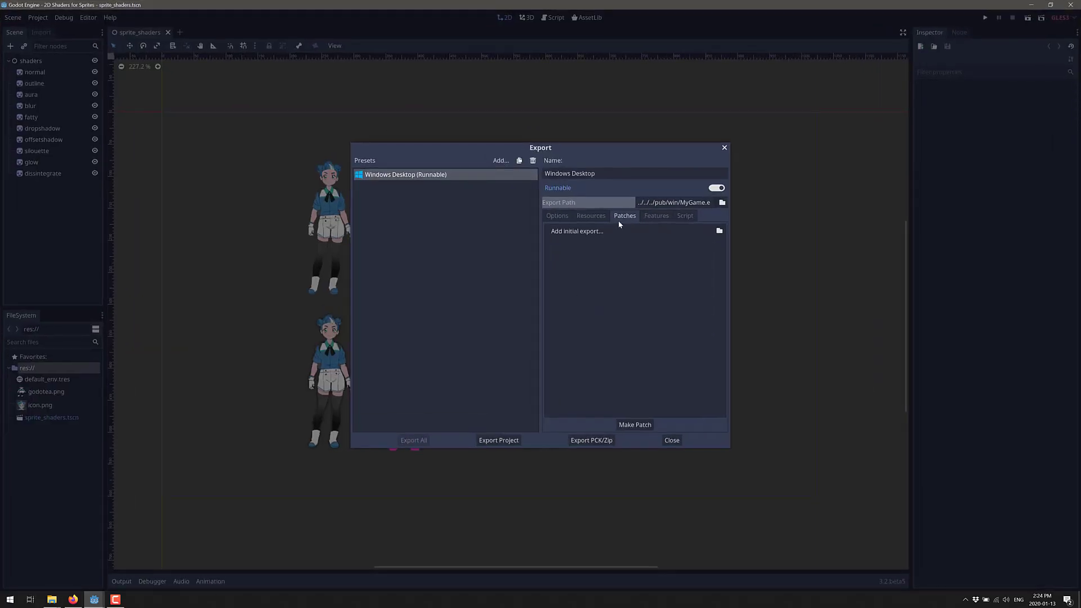
Browse for a .pck patch pack, then cancel without adding one
{"action": "left_click", "coordinate": [719, 232]}
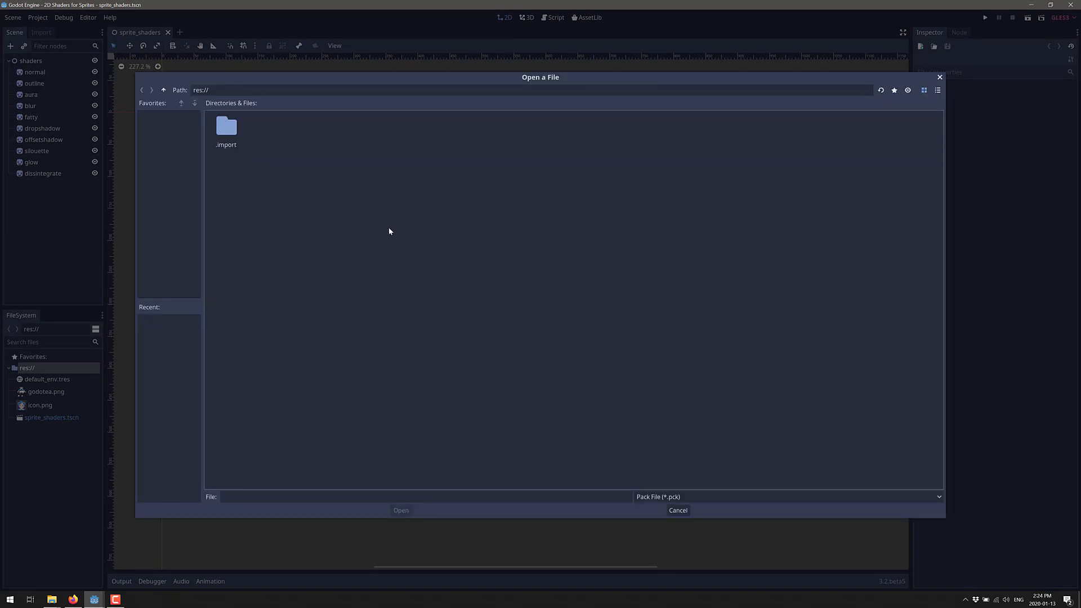
{"action": "left_click", "coordinate": [712, 496]}
{"action": "left_click", "coordinate": [684, 498]}
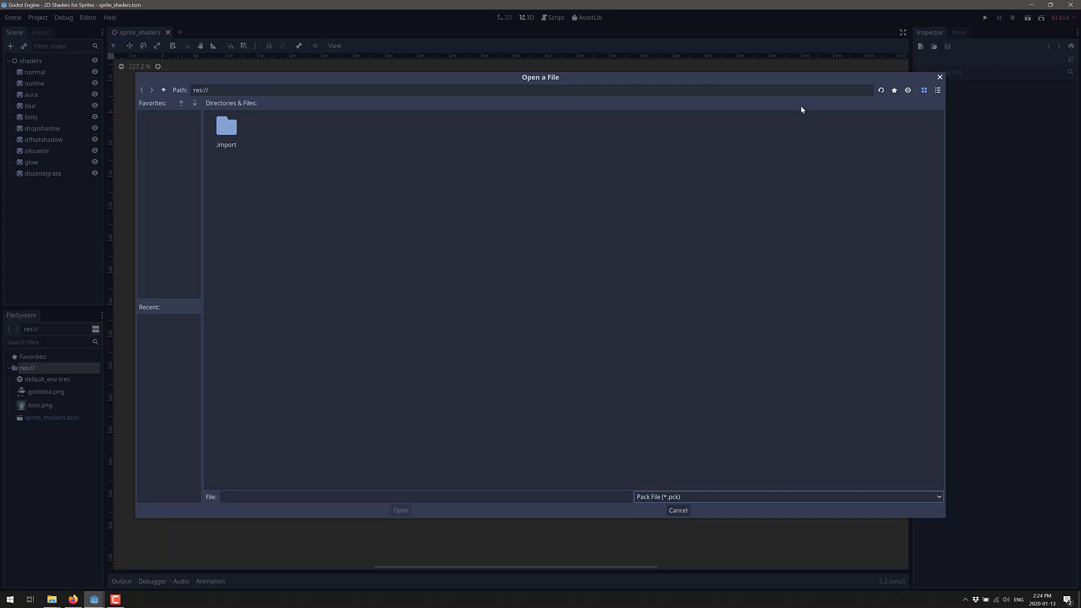
{"action": "left_click", "coordinate": [940, 78]}
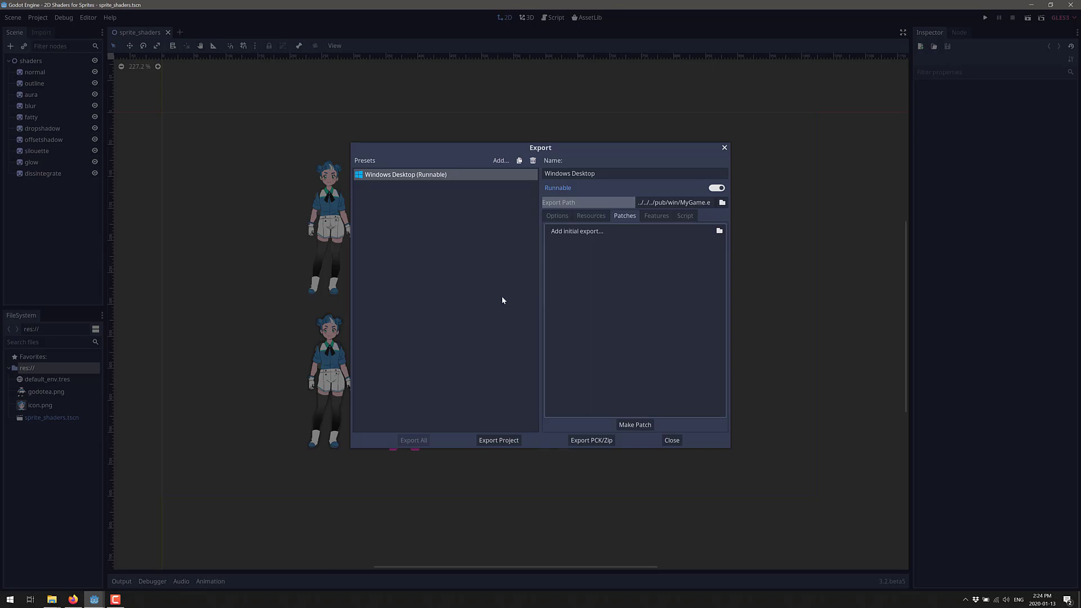
Enable Bptc texture compression for the Windows Desktop preset and check the updated feature list
{"action": "left_click", "coordinate": [664, 219]}
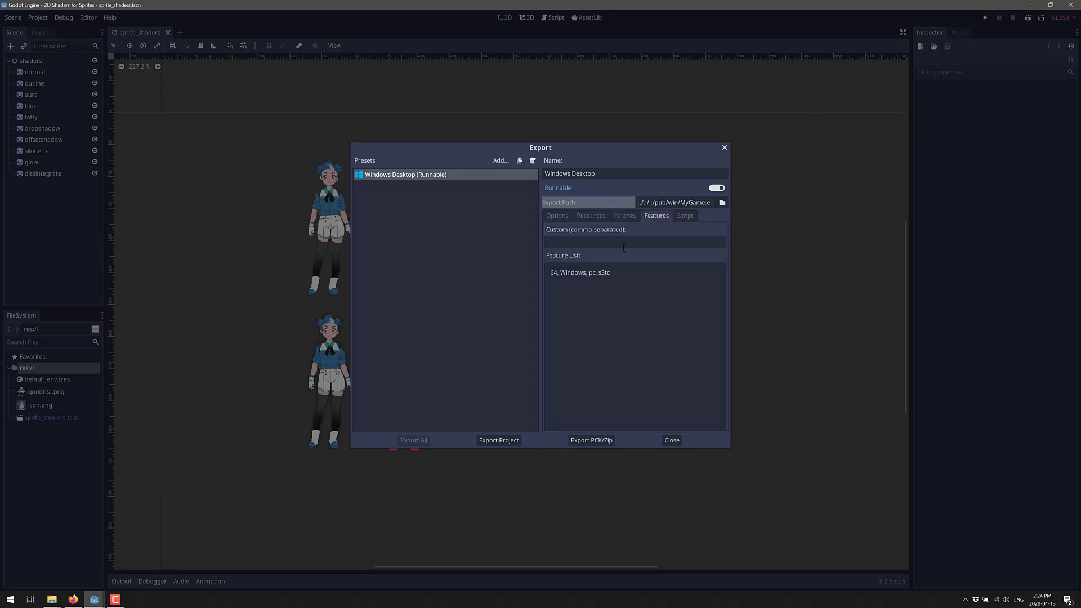
{"action": "left_click", "coordinate": [559, 215]}
{"action": "scroll", "coordinate": [661, 275], "scroll_direction": "up", "scroll_amount": 5}
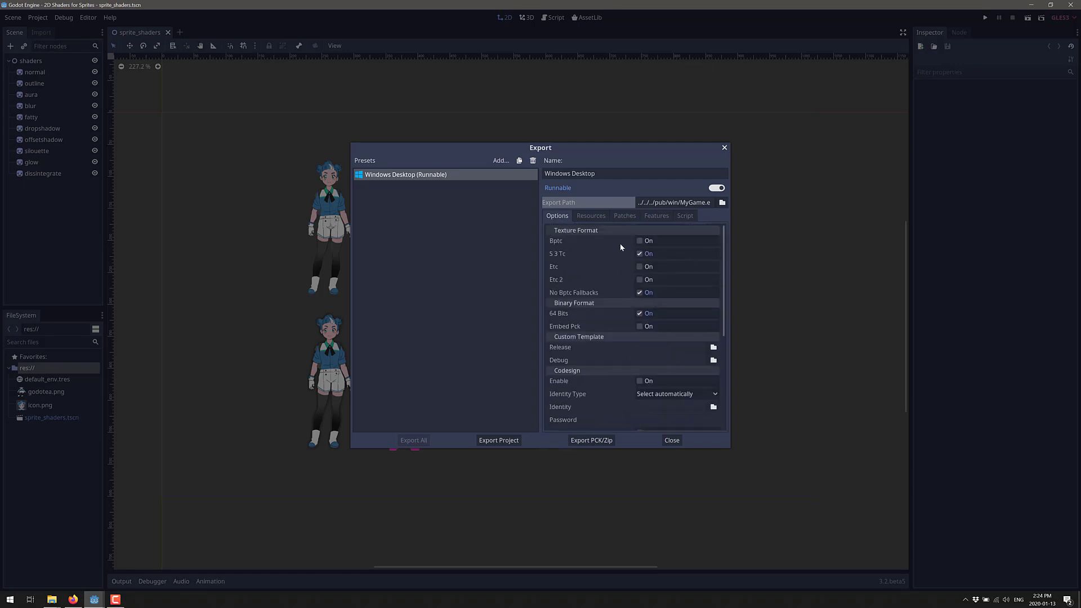
{"action": "left_click", "coordinate": [642, 241]}
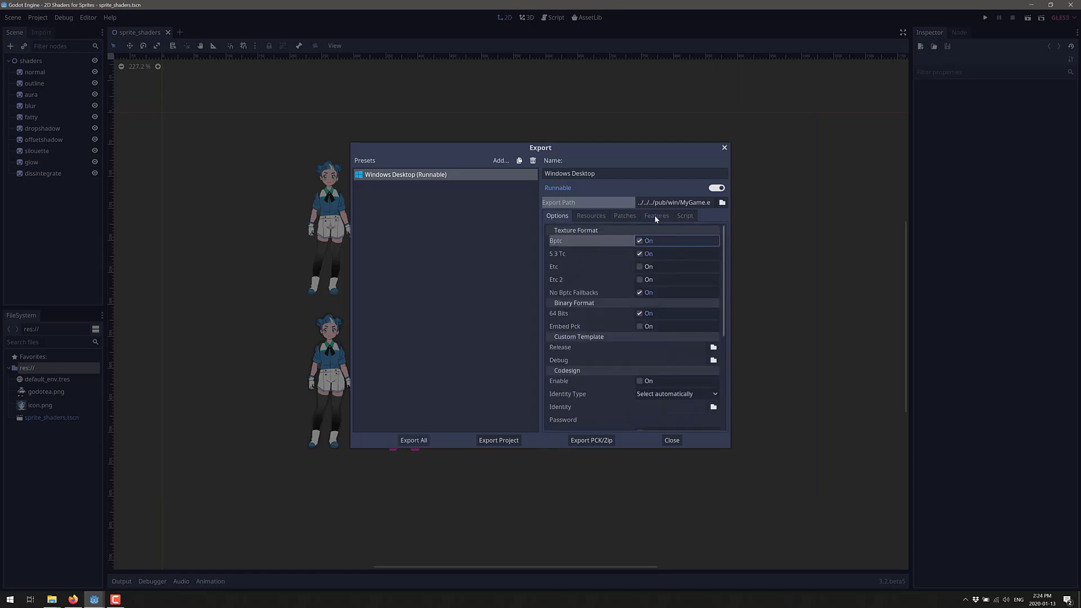
{"action": "left_click", "coordinate": [656, 216]}
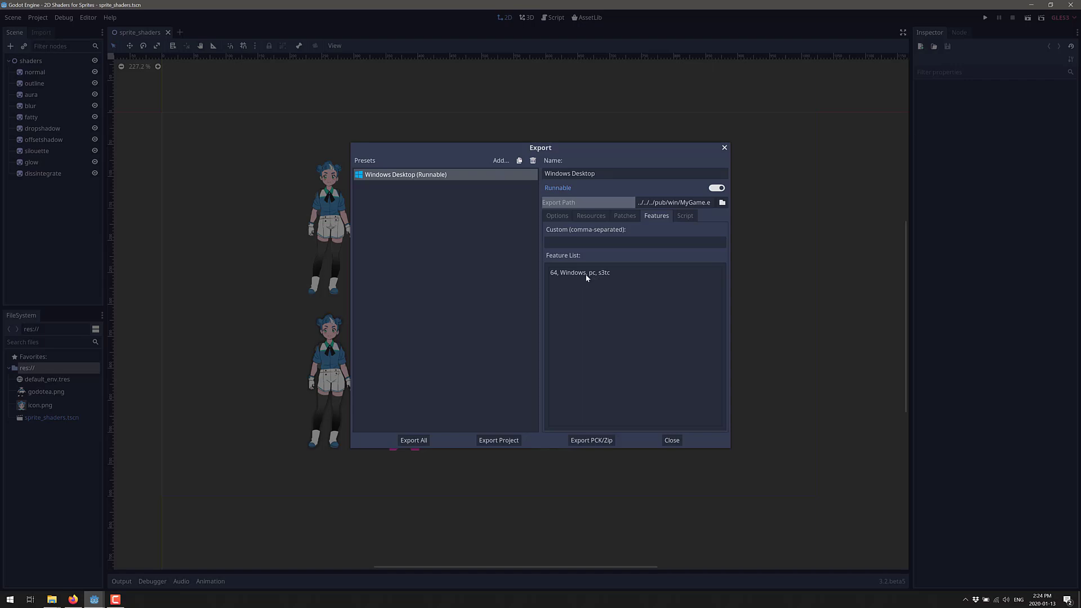
Turn 64 Bits off to see the features switch to 32-bit, then turn it back on
{"action": "left_click", "coordinate": [561, 215]}
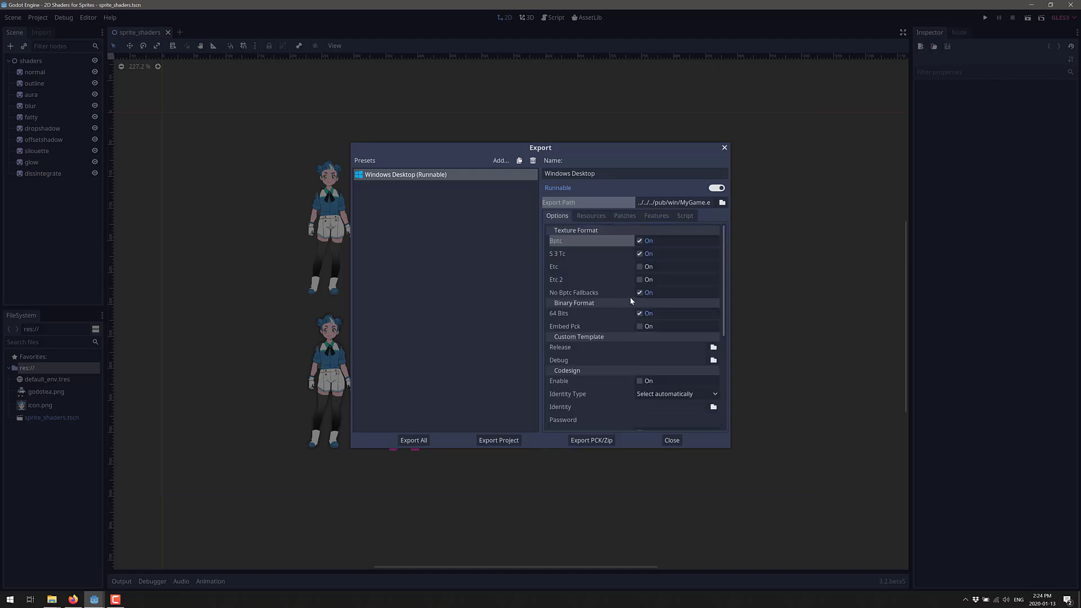
{"action": "left_click", "coordinate": [643, 313]}
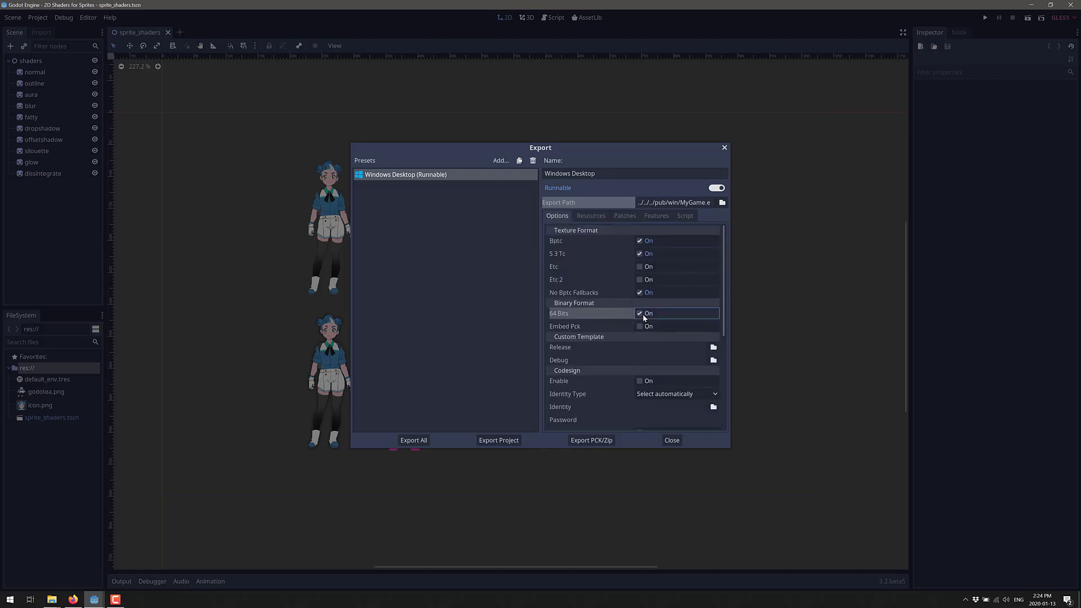
{"action": "left_click", "coordinate": [657, 217]}
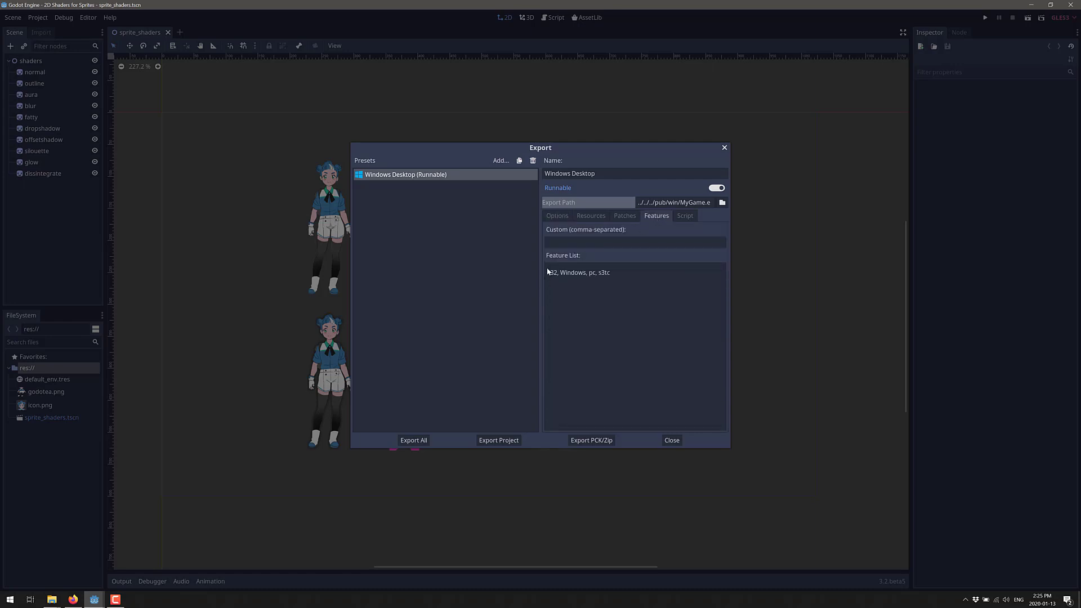
{"action": "left_click", "coordinate": [561, 216]}
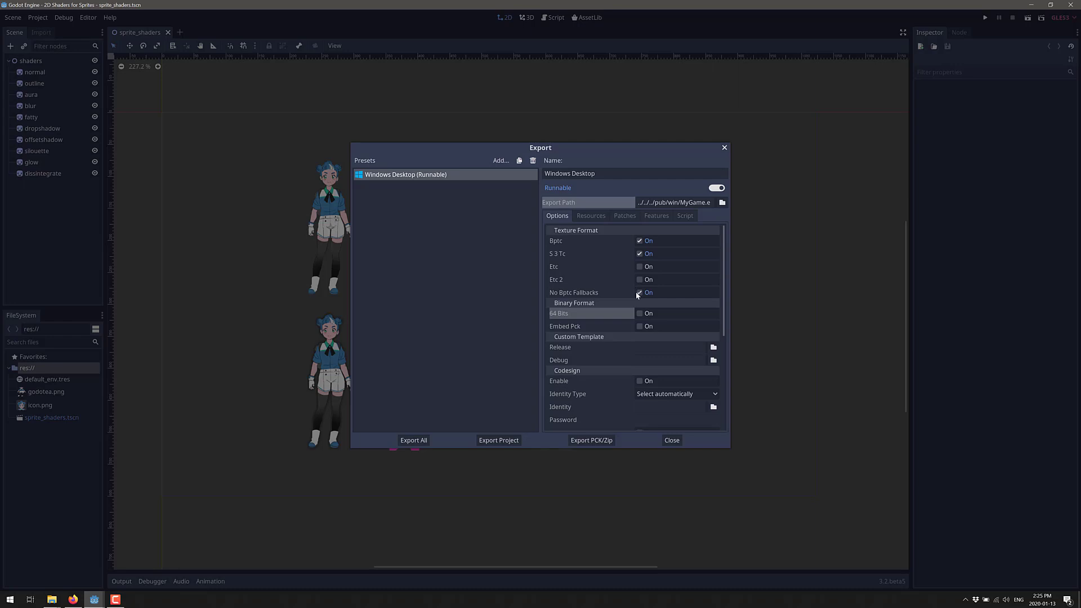
{"action": "left_click", "coordinate": [640, 315]}
Set Script Export Mode to Encrypted (Provide Key Below) and select the still-empty encryption key field
{"action": "left_click", "coordinate": [686, 216]}
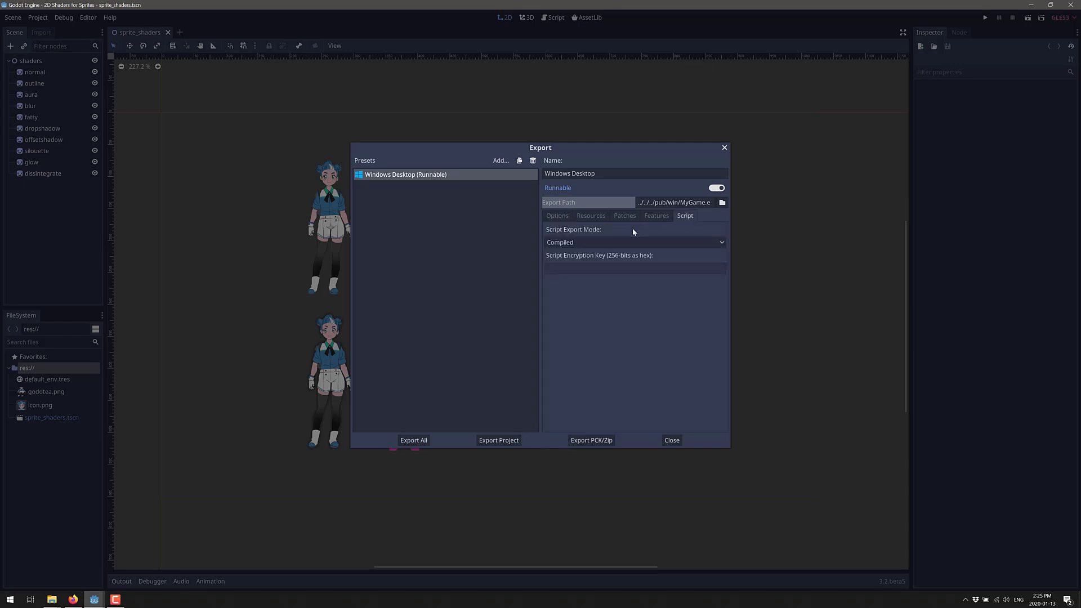
{"action": "left_click", "coordinate": [608, 242]}
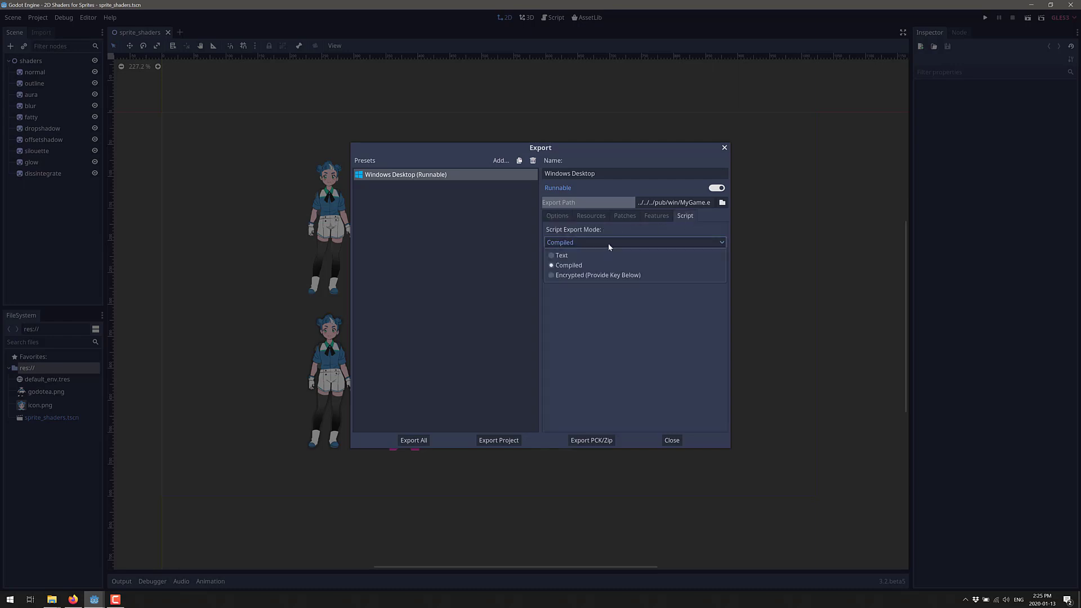
{"action": "left_click", "coordinate": [574, 276]}
{"action": "left_click", "coordinate": [573, 267]}
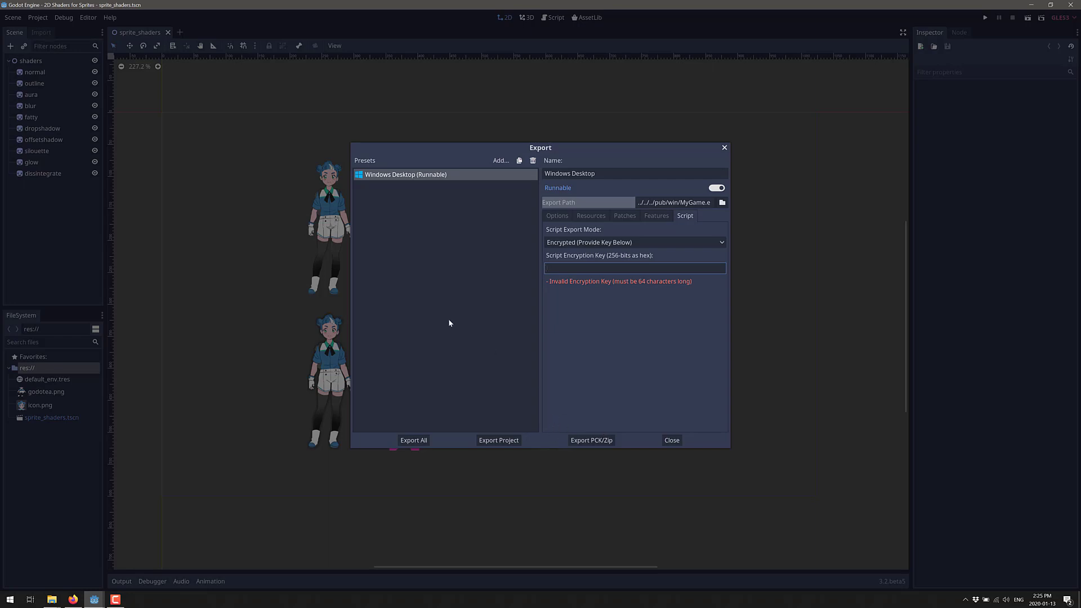
Add an HTML5 export preset and inspect its options, including the Head Include field
{"action": "left_click", "coordinate": [505, 160]}
{"action": "left_click", "coordinate": [513, 196]}
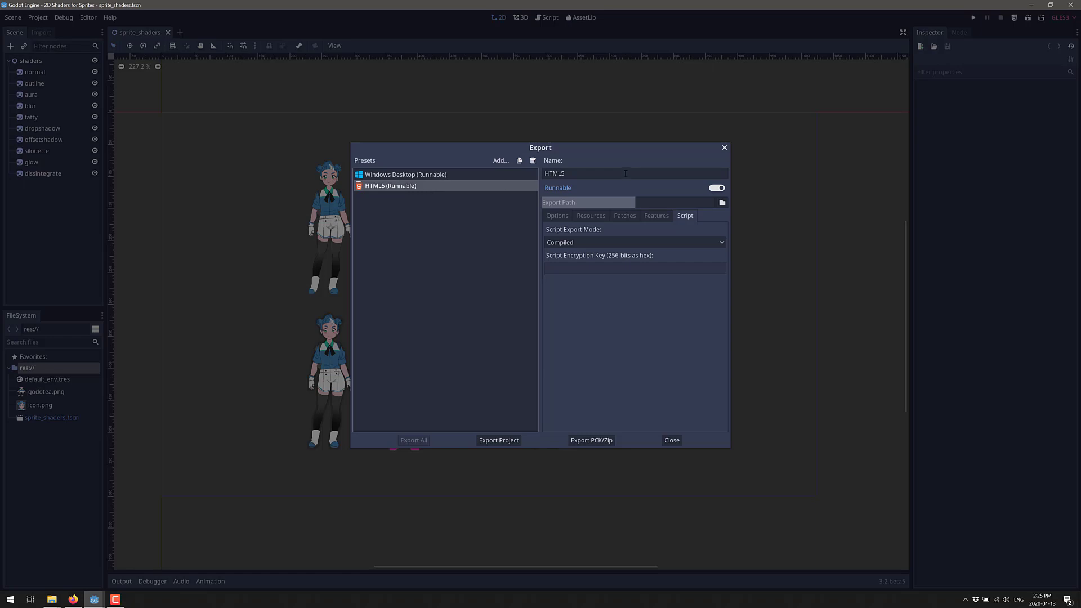
{"action": "left_click", "coordinate": [553, 216]}
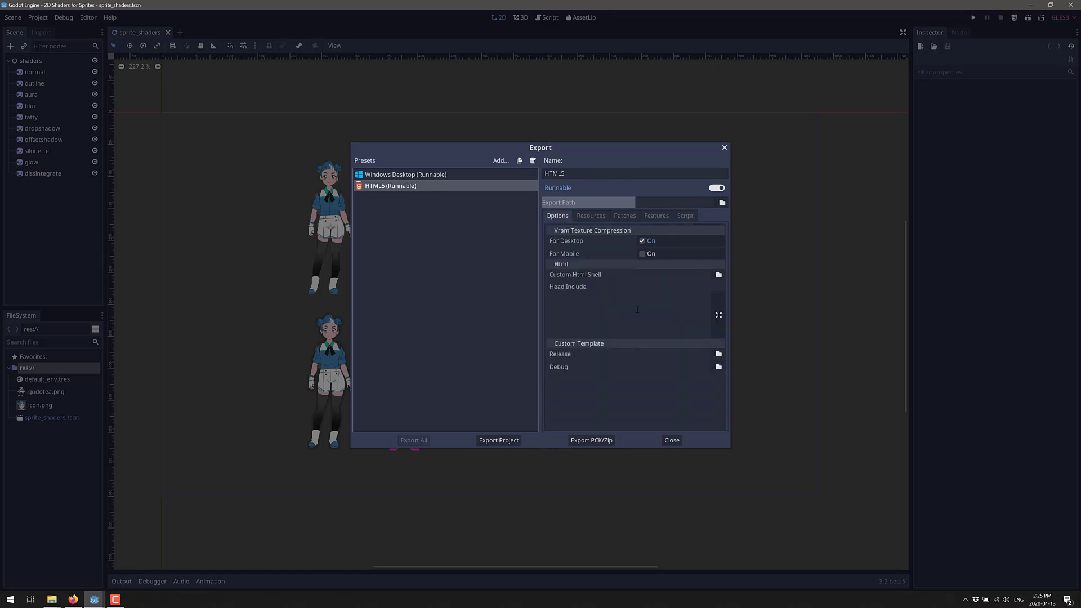
{"action": "left_click", "coordinate": [612, 324]}
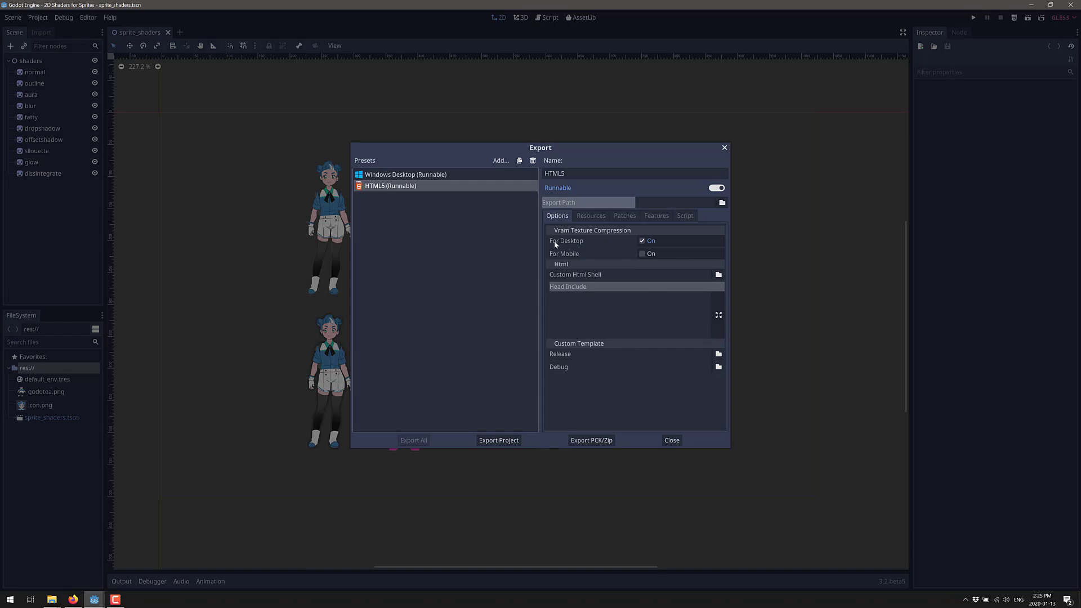
Set the HTML5 preset's export path to the C:/temp/pub/www folder
{"action": "left_click", "coordinate": [723, 203]}
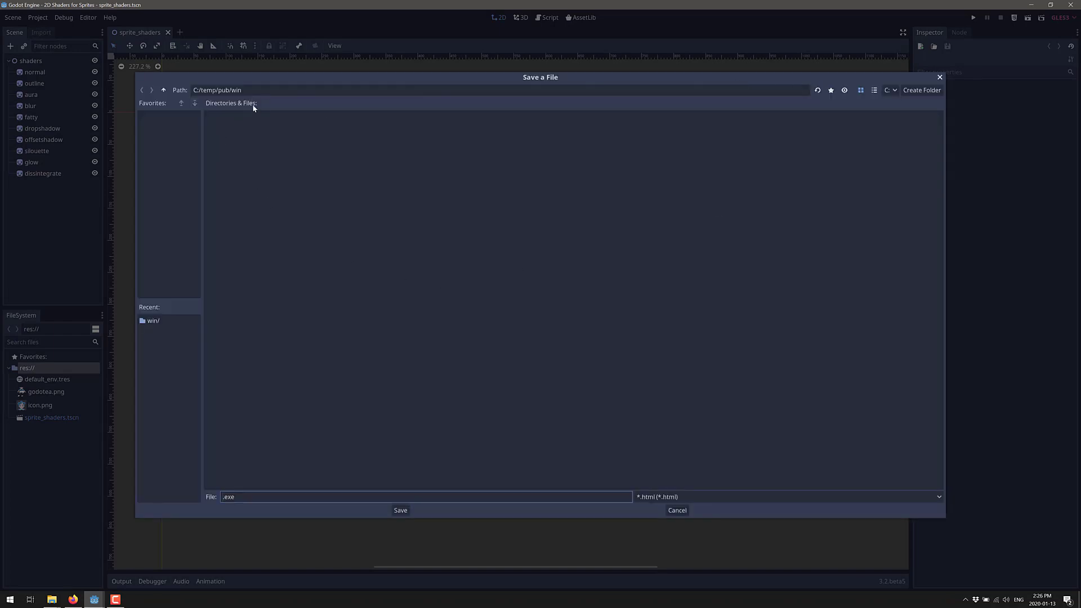
{"action": "left_click", "coordinate": [164, 91]}
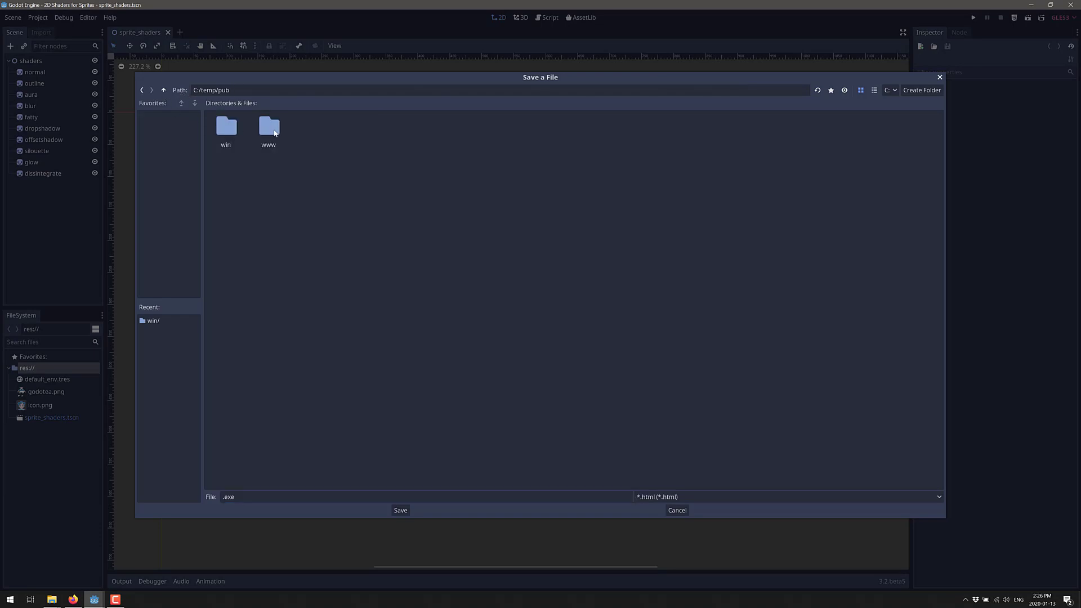
{"action": "double_click", "coordinate": [269, 128]}
{"action": "left_click", "coordinate": [401, 510]}
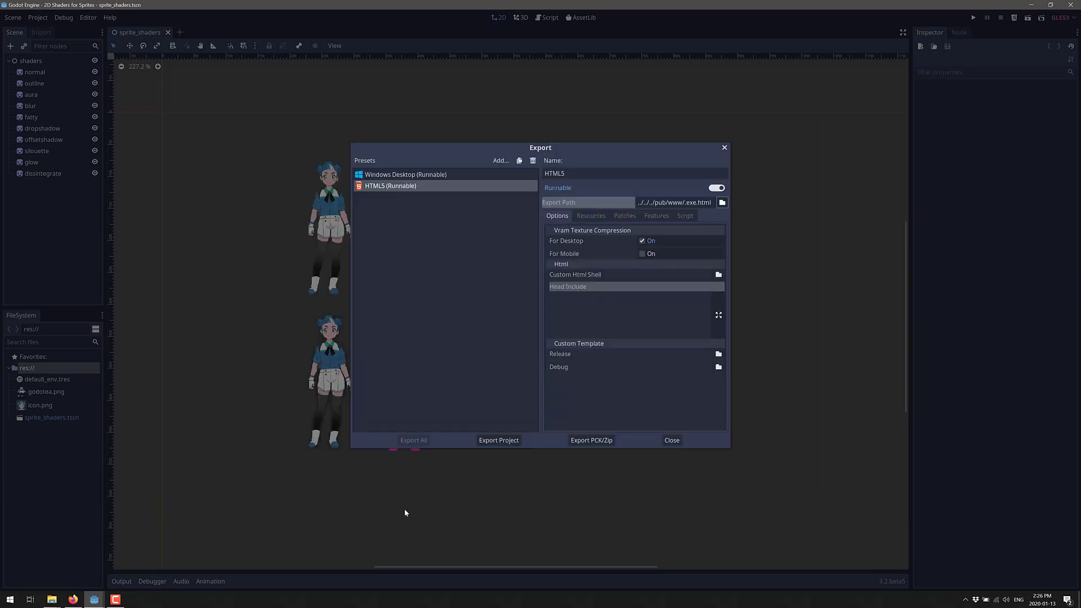
Export the HTML5 project there as index.html
{"action": "left_click", "coordinate": [506, 443]}
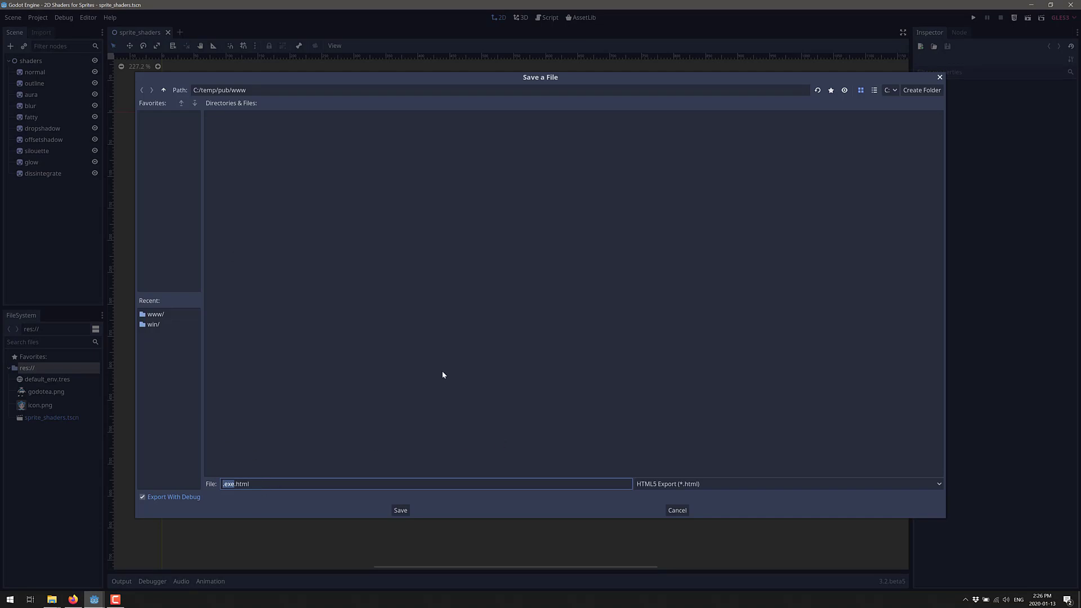
{"action": "type", "text": "index"}
{"action": "key", "text": "Return"}
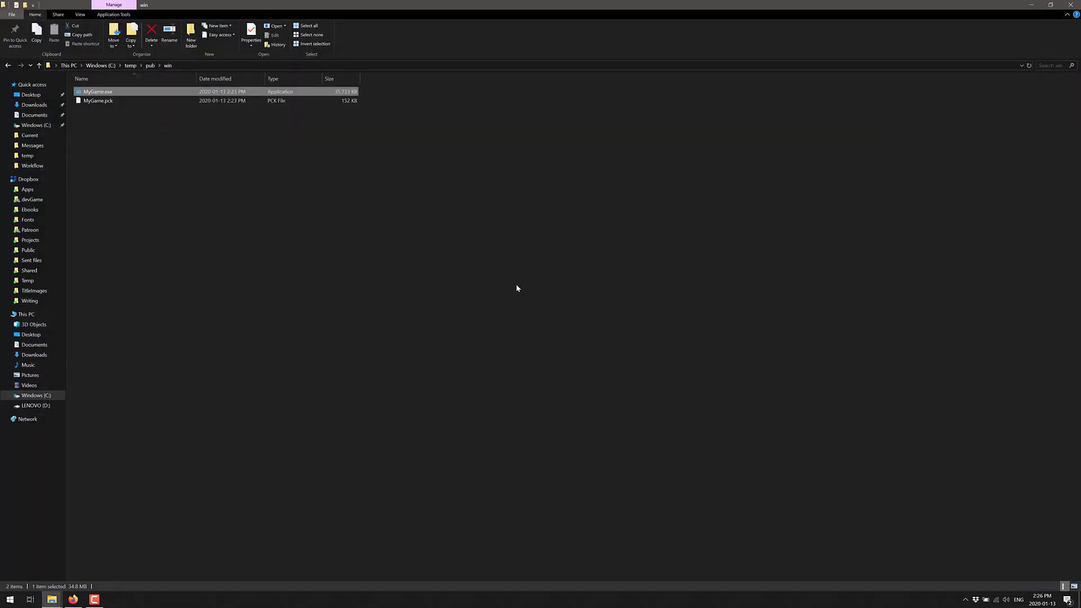
Browse to the C:\temp\pub\www folder in File Explorer
{"action": "left_click", "coordinate": [141, 65]}
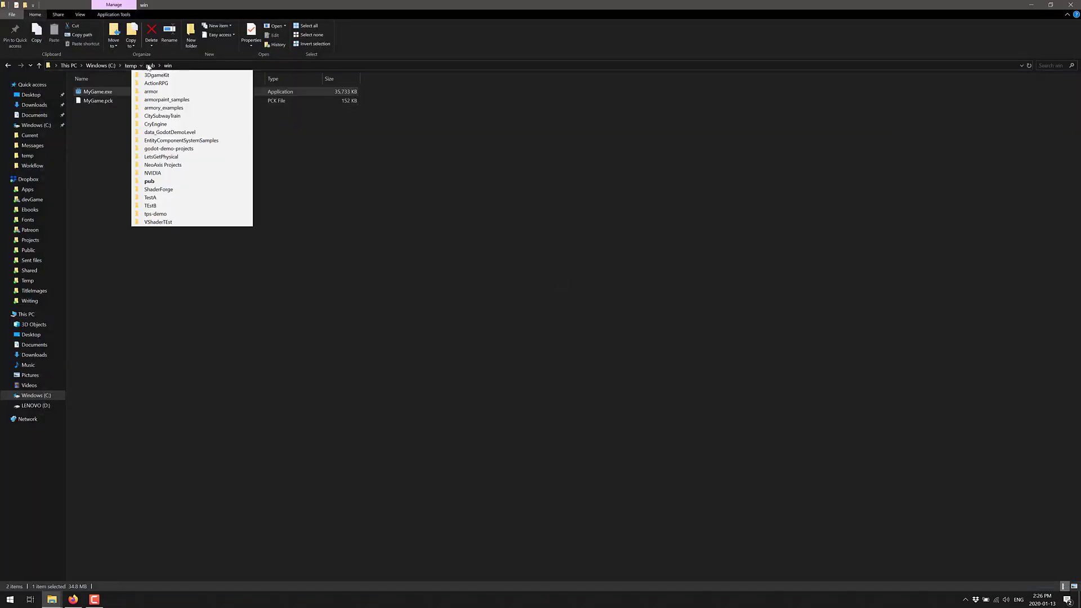
{"action": "left_click", "coordinate": [158, 163]}
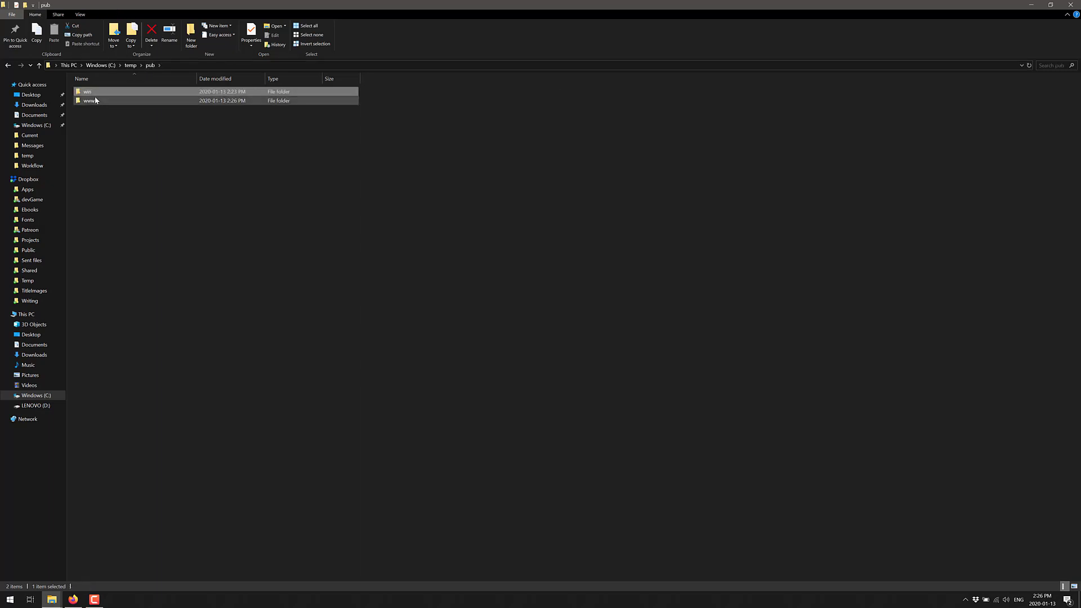
{"action": "double_click", "coordinate": [95, 101]}
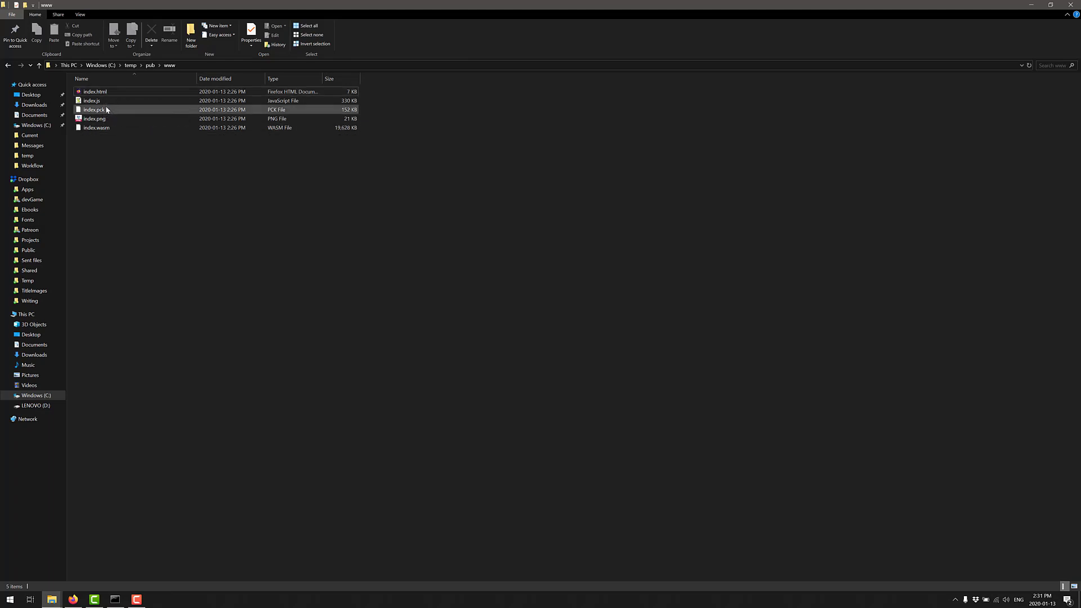
Check the file sizes of index.pck, index.js and index.wasm in the status bar
{"action": "left_click", "coordinate": [104, 111]}
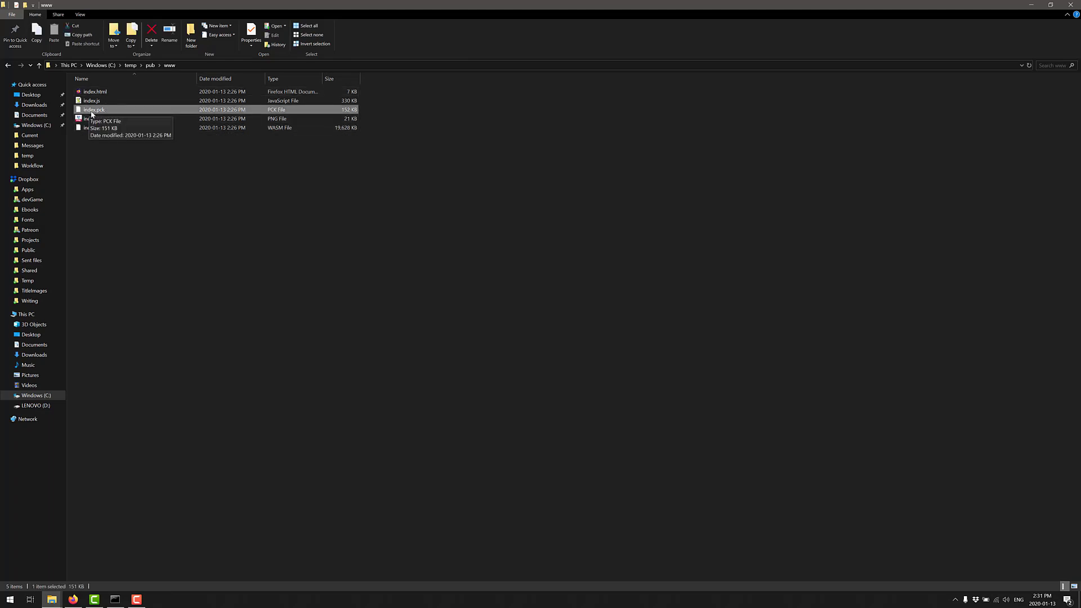
{"action": "left_click", "coordinate": [93, 100]}
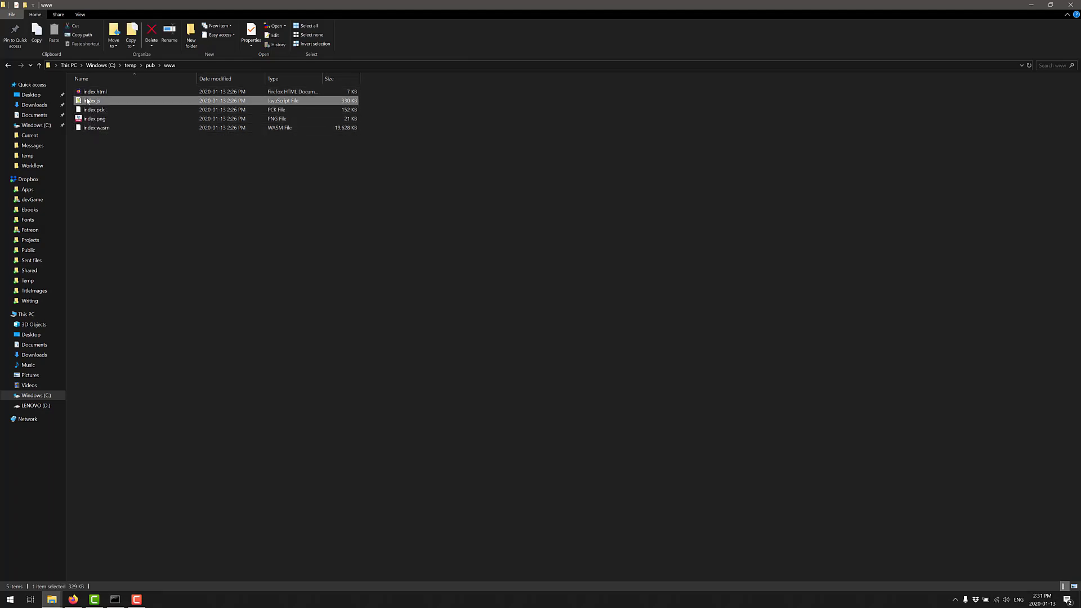
{"action": "left_click", "coordinate": [106, 128]}
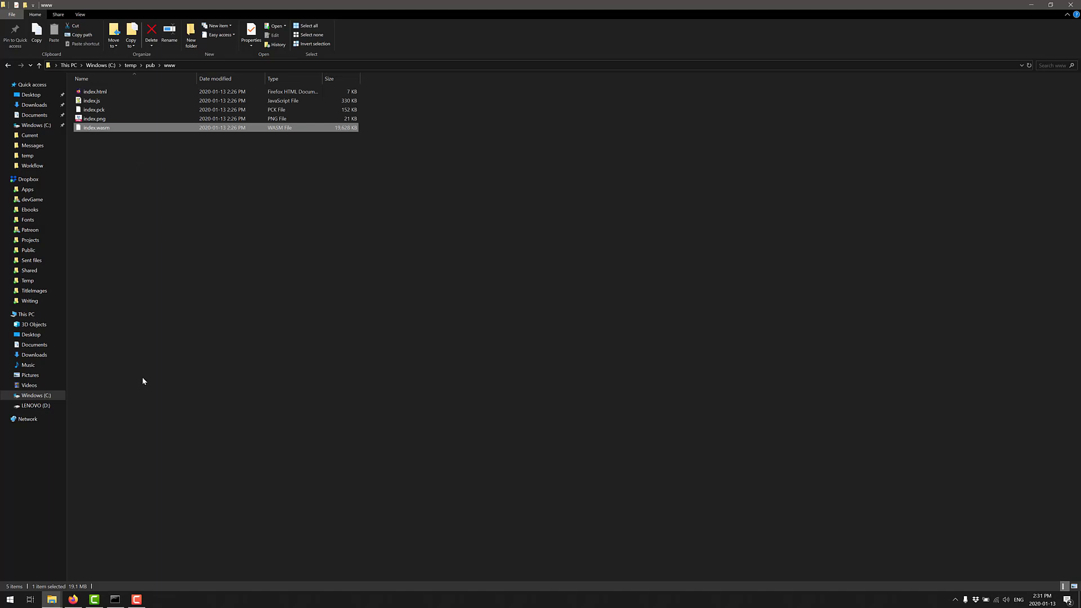
Launch Command Prompt via cmd and change into C:\temp
{"action": "key", "text": "super"}
{"action": "type", "text": "cmd"}
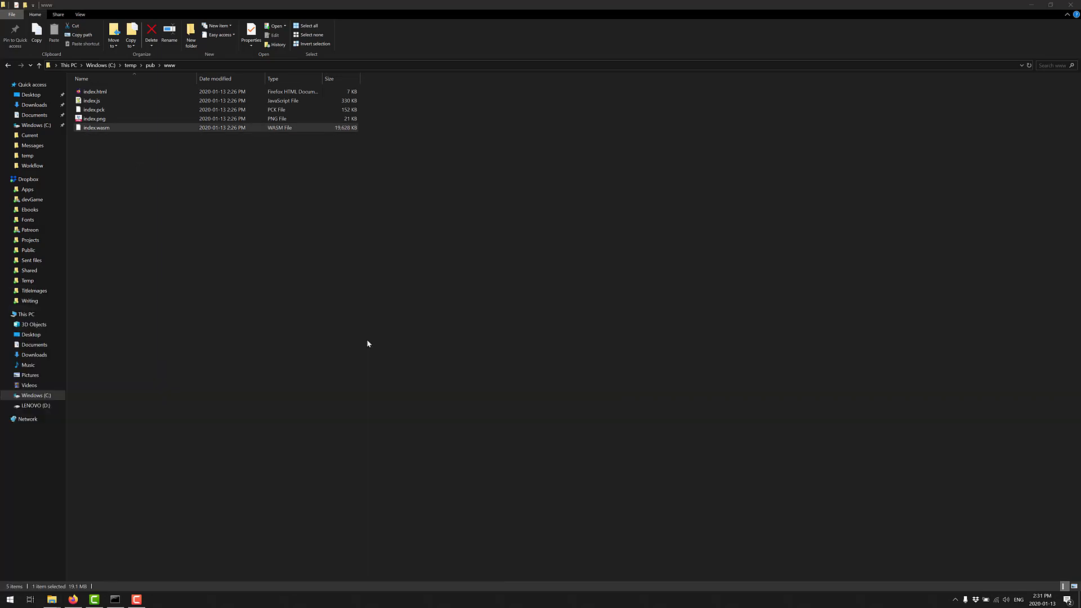
{"action": "key", "text": "Return"}
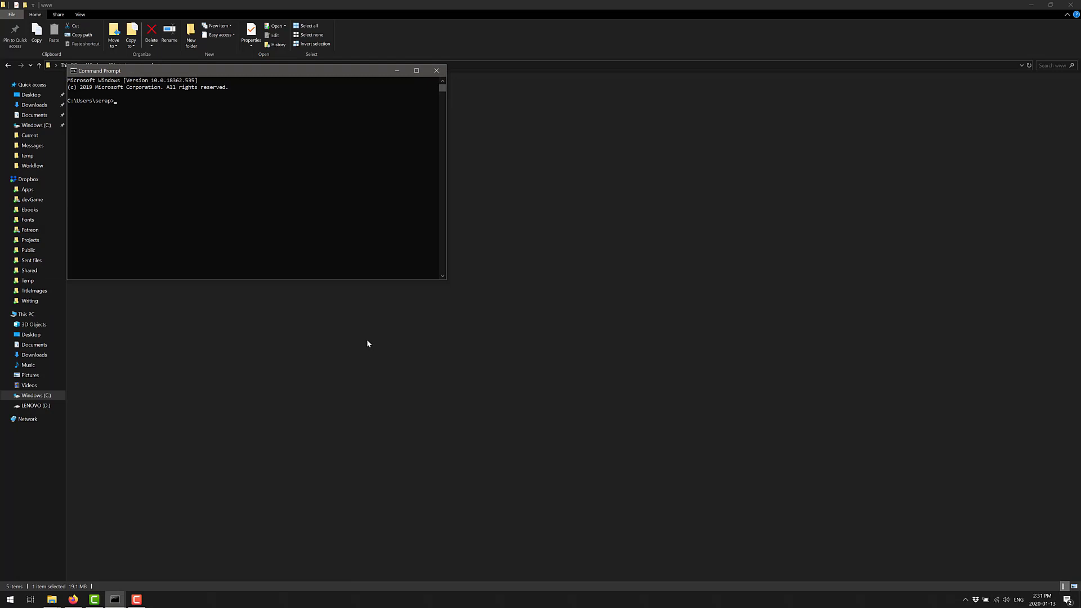
{"action": "type", "text": "npm -g install http-server"}
{"action": "key", "text": "BackSpace"}
{"action": "key", "text": "BackSpace"}
{"action": "key", "text": "BackSpace"}
{"action": "key", "text": "BackSpace"}
{"action": "key", "text": "BackSpace"}
{"action": "key", "text": "BackSpace"}
{"action": "key", "text": "BackSpace"}
{"action": "key", "text": "BackSpace"}
{"action": "key", "text": "BackSpace"}
{"action": "key", "text": "BackSpace"}
{"action": "key", "text": "BackSpace"}
{"action": "key", "text": "BackSpace"}
{"action": "key", "text": "BackSpace"}
{"action": "key", "text": "BackSpace"}
{"action": "key", "text": "BackSpace"}
{"action": "key", "text": "BackSpace"}
{"action": "key", "text": "BackSpace"}
{"action": "key", "text": "BackSpace"}
{"action": "key", "text": "BackSpace"}
{"action": "key", "text": "BackSpace"}
{"action": "type", "text": "cd \temp"}
{"action": "key", "text": "Return"}
Move into pub\www and run 'http-server .' to serve it on port 8081
{"action": "type", "text": "cd pub"}
{"action": "key", "text": "Return"}
{"action": "type", "text": "cd www"}
{"action": "key", "text": "Return"}
{"action": "scroll", "coordinate": [384, 246], "scroll_direction": "up", "scroll_amount": 6, "text": "ctrl"}
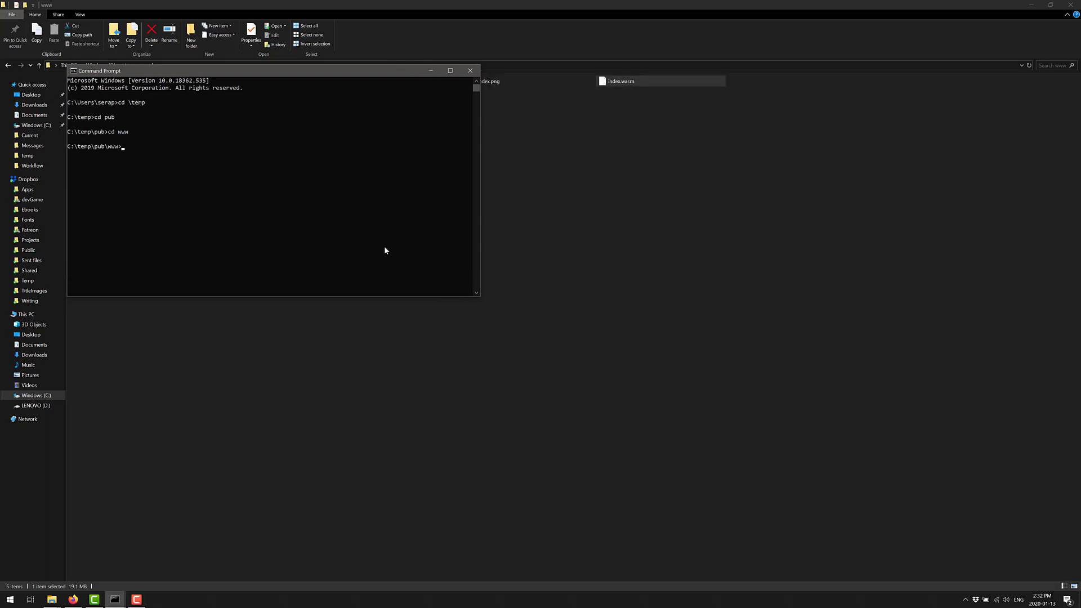
{"action": "scroll", "coordinate": [387, 245], "scroll_direction": "up", "scroll_amount": 2, "text": "ctrl"}
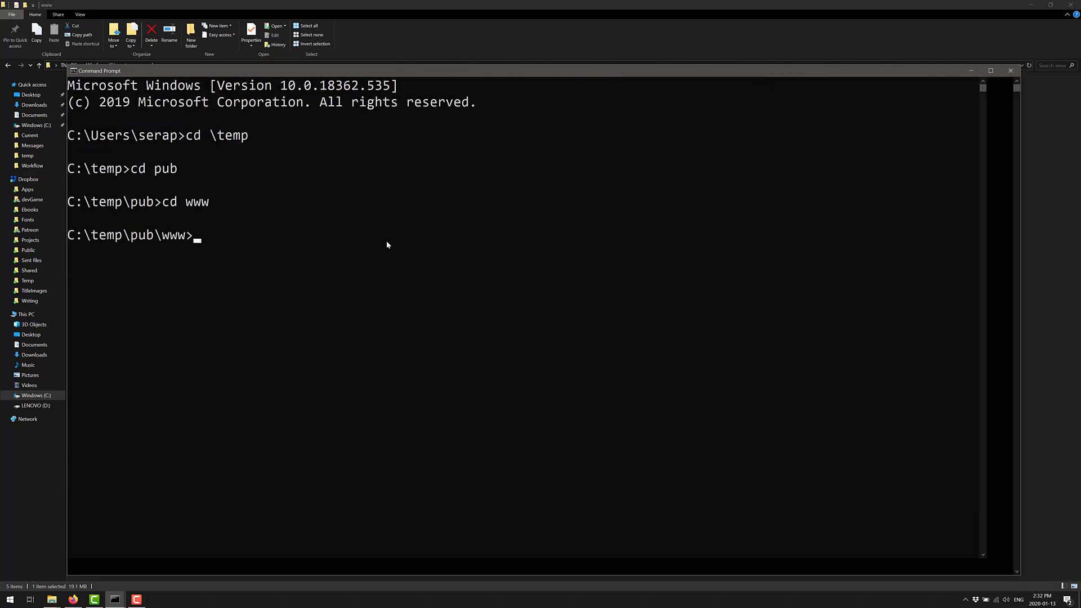
{"action": "left_click", "coordinate": [307, 252]}
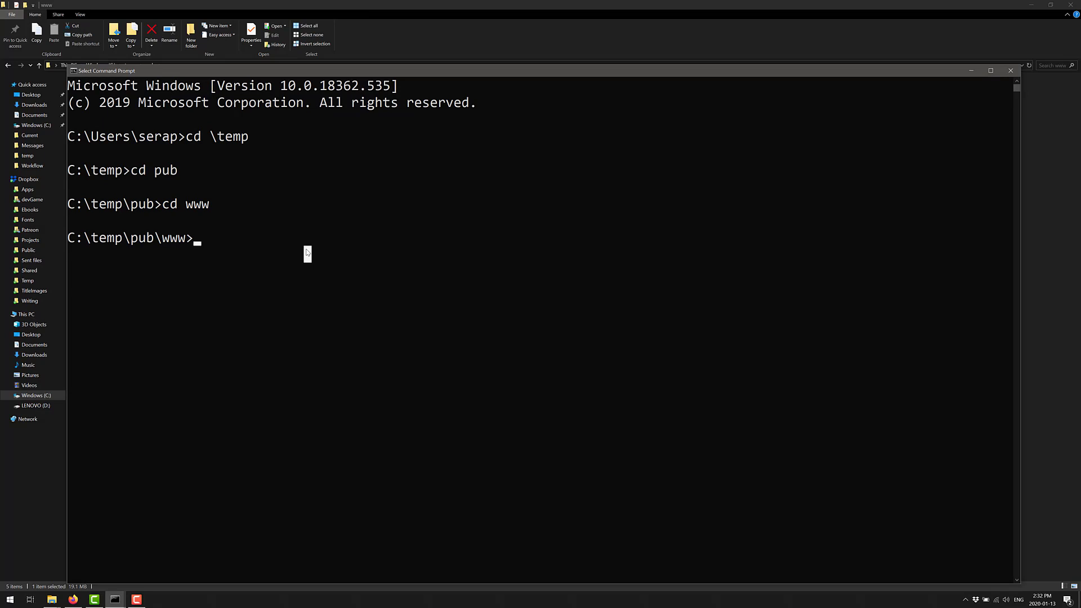
{"action": "type", "text": "http-server ."}
{"action": "key", "text": "Return"}
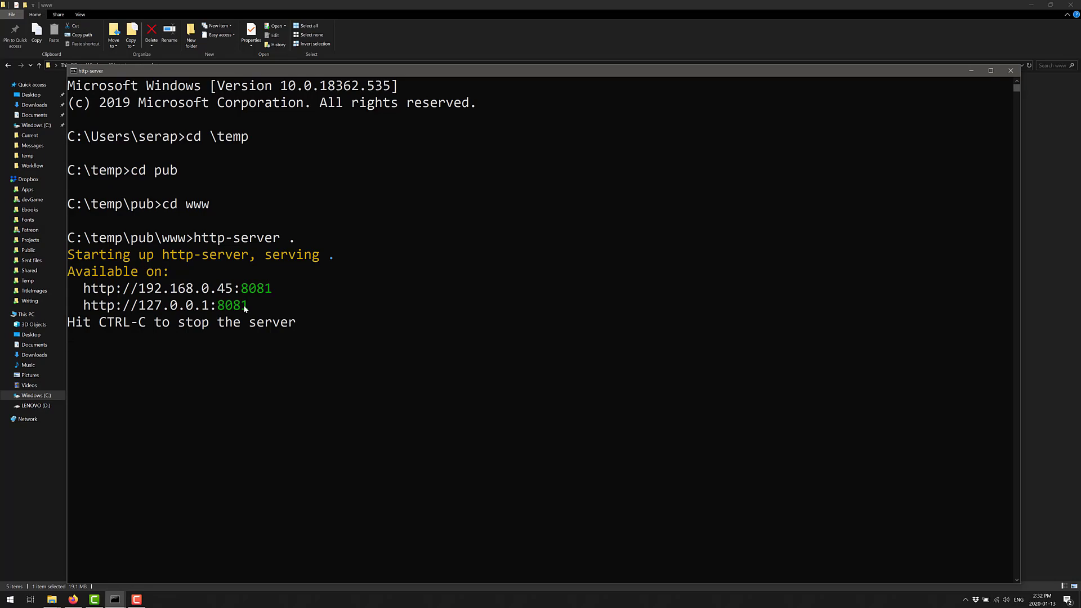
{"action": "key", "text": "alt+Tab"}
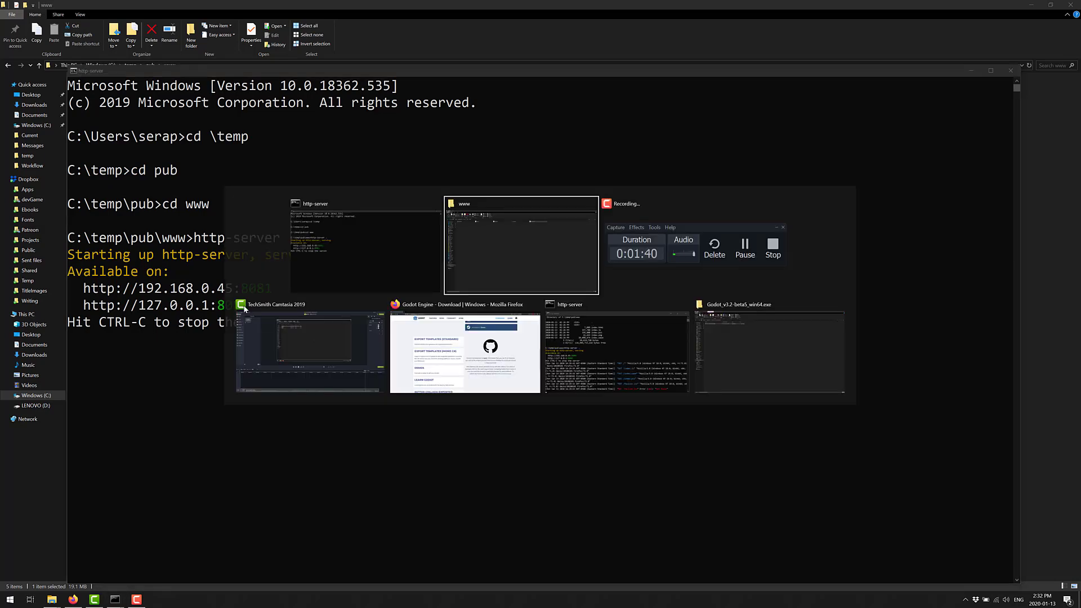
{"action": "key", "text": "alt+Tab"}
{"action": "key", "text": "alt+Tab"}
{"action": "key", "text": "alt+Tab"}
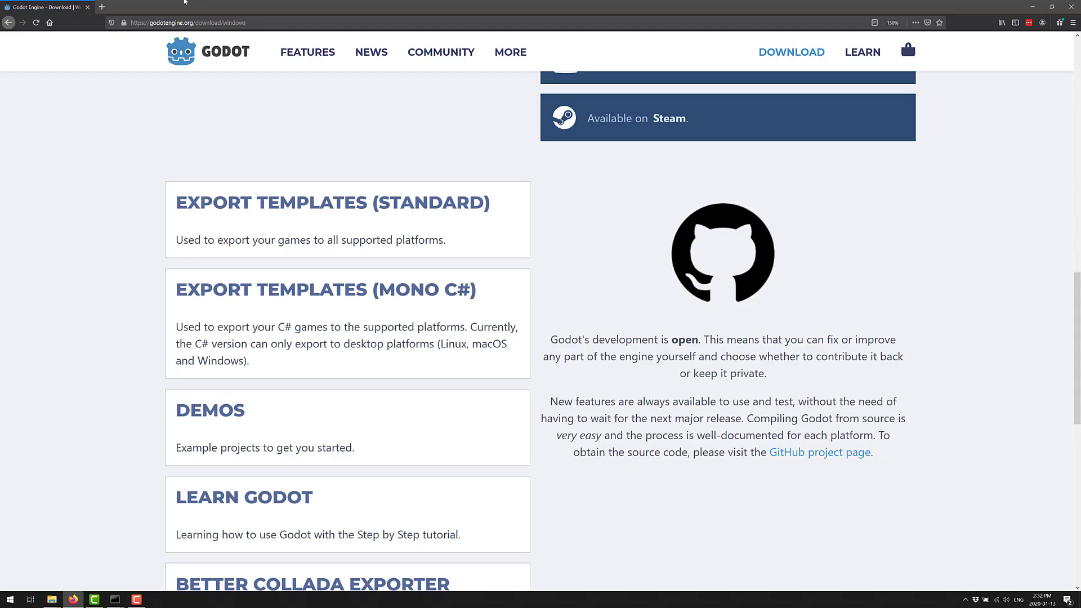
{"action": "left_click", "coordinate": [102, 7]}
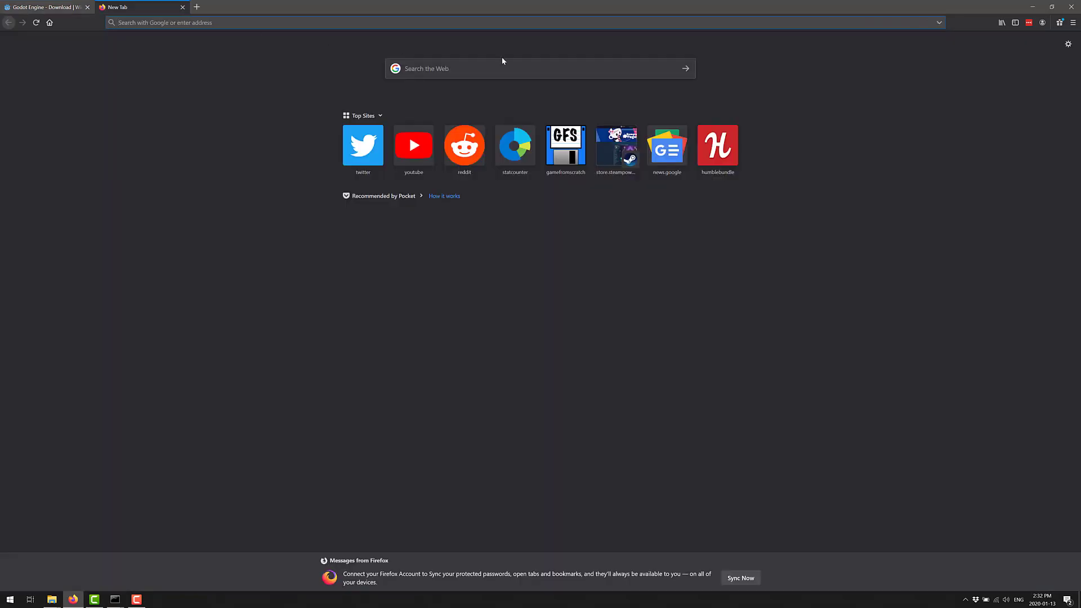
{"action": "type", "text": "http:/"}
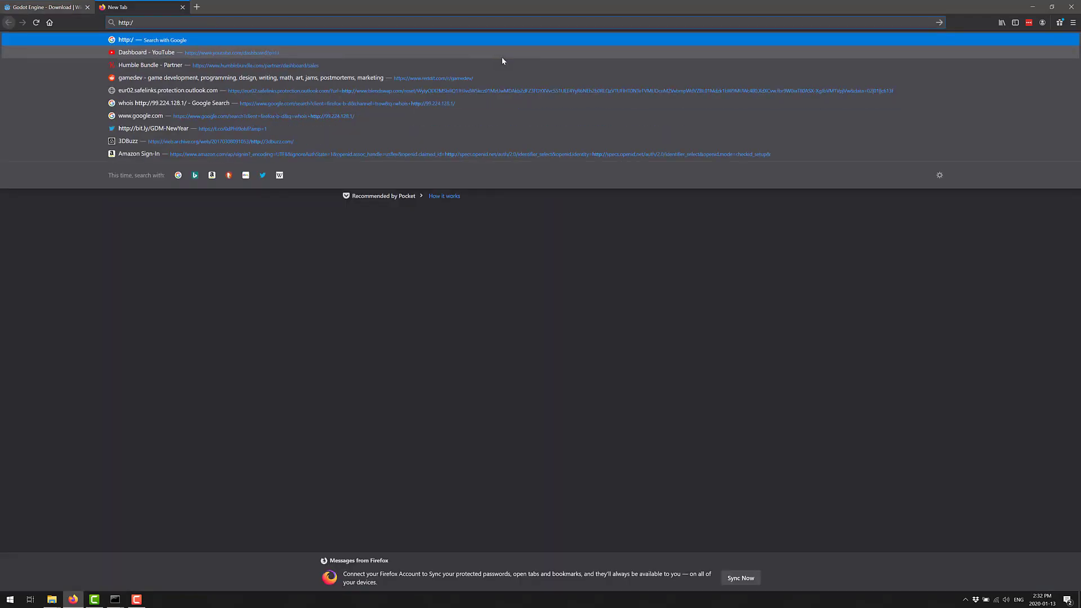
{"action": "type", "text": "/1"}
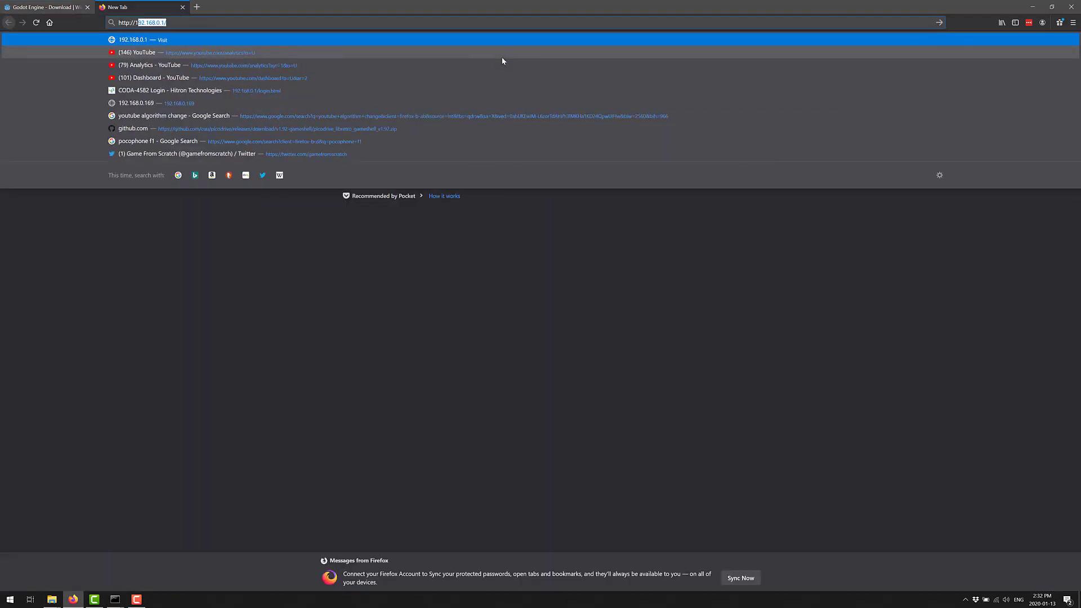
{"action": "type", "text": "27.0.0."}
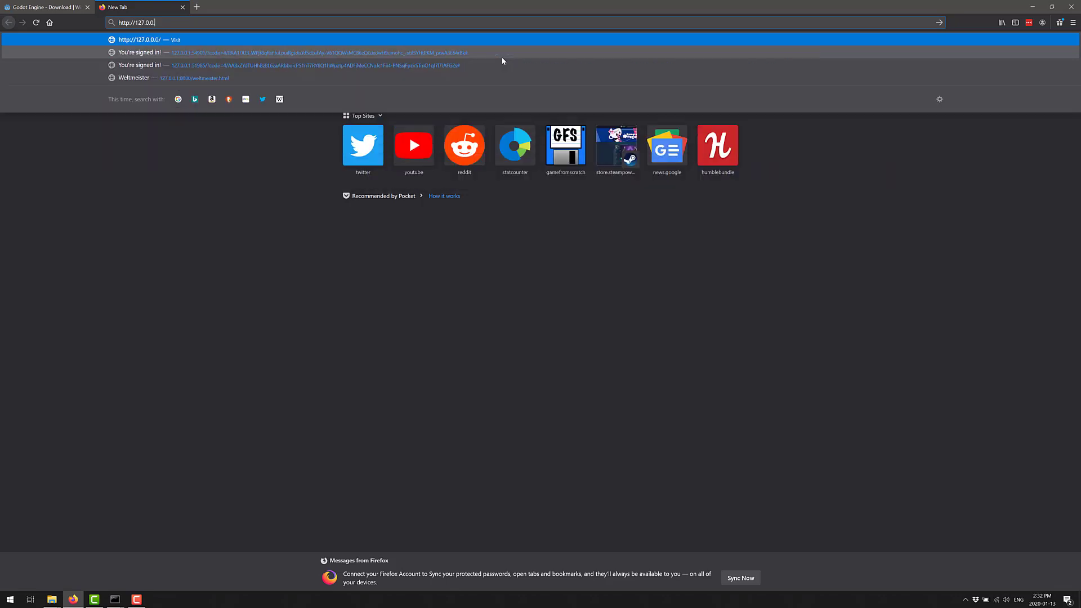
{"action": "type", "text": ":8081"}
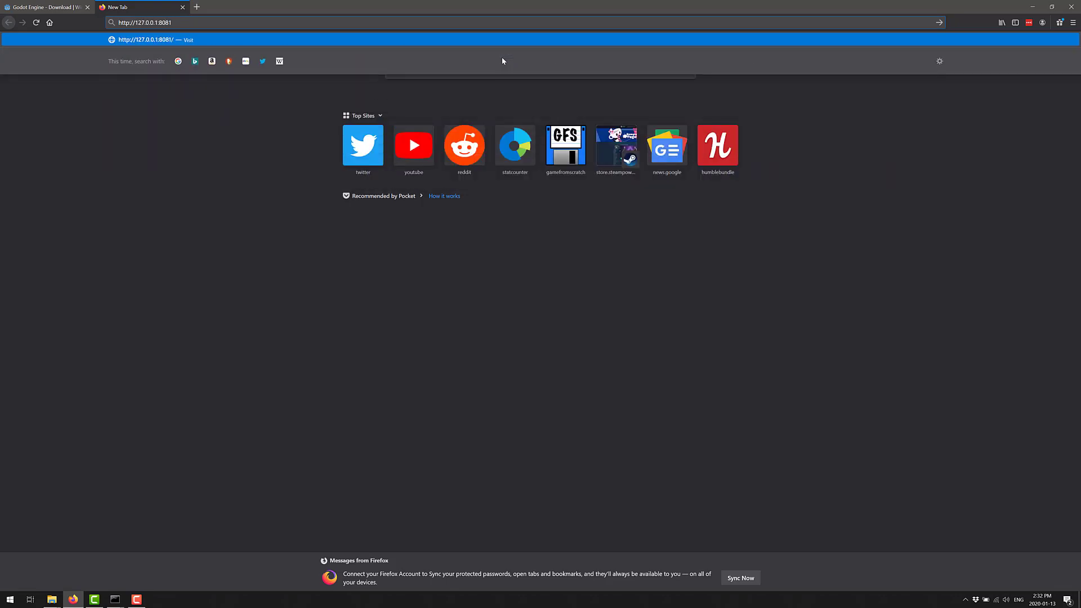
{"action": "key", "text": "Return"}
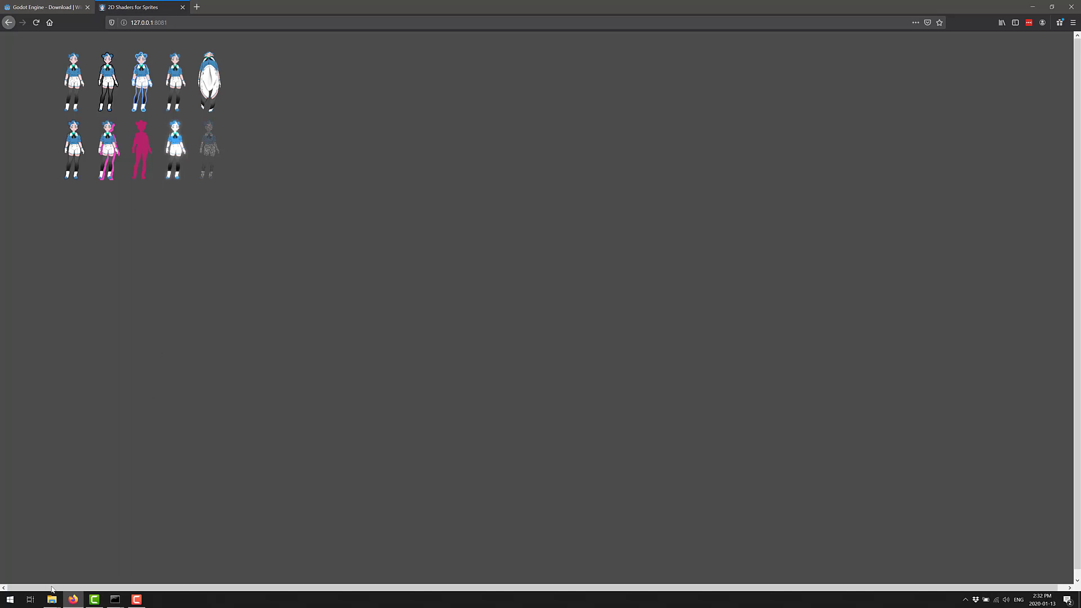
Run MyGame.exe from the pub\win folder, resize its window slightly, then return to Firefox
{"action": "mouse_move", "coordinate": [51, 599]}
{"action": "left_click", "coordinate": [127, 565]}
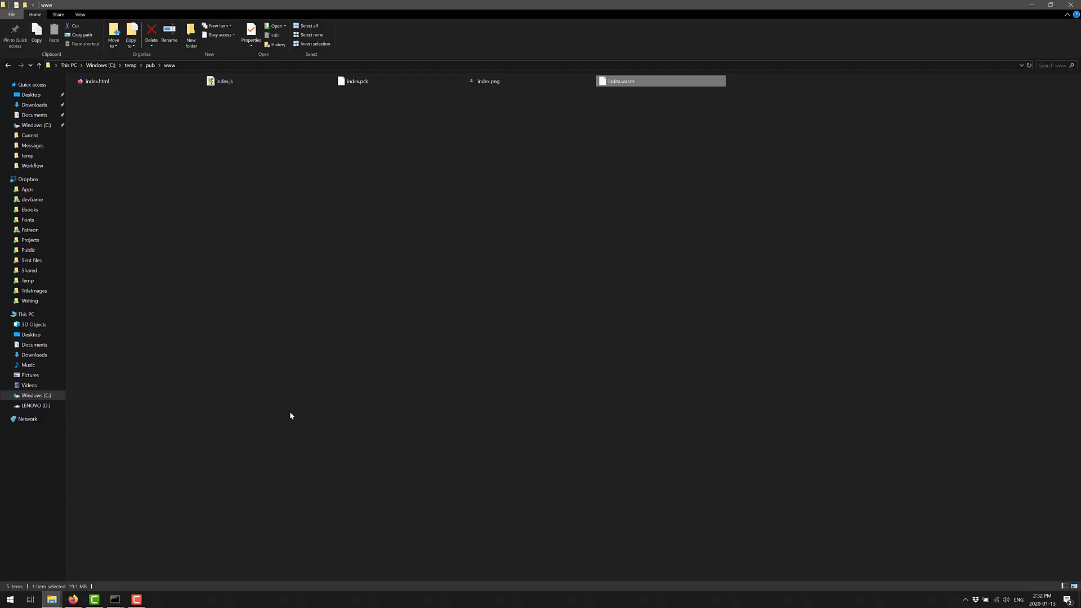
{"action": "key", "text": "alt+Up"}
{"action": "double_click", "coordinate": [88, 91]}
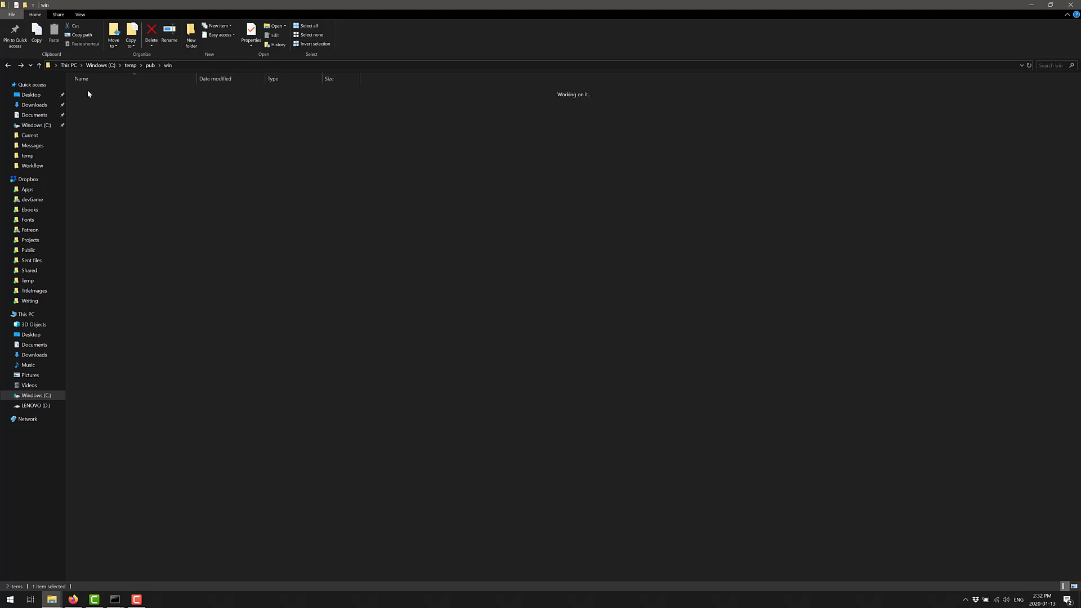
{"action": "double_click", "coordinate": [89, 93]}
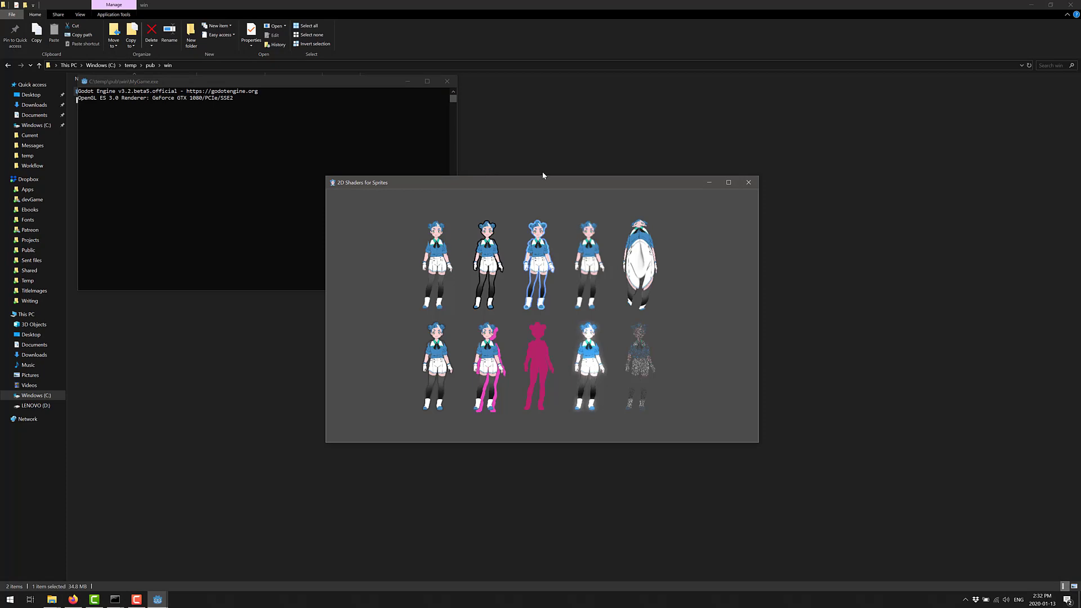
{"action": "left_click_drag", "start_coordinate": [540, 177], "coordinate": [549, 184]}
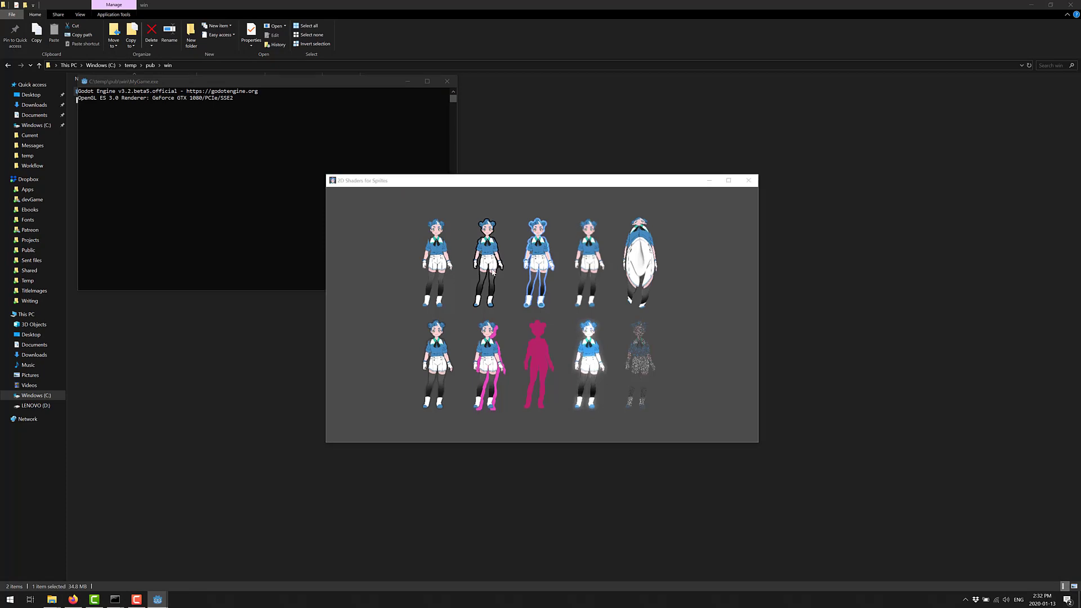
{"action": "key", "text": "alt+Tab"}
{"action": "key", "text": "alt+Tab"}
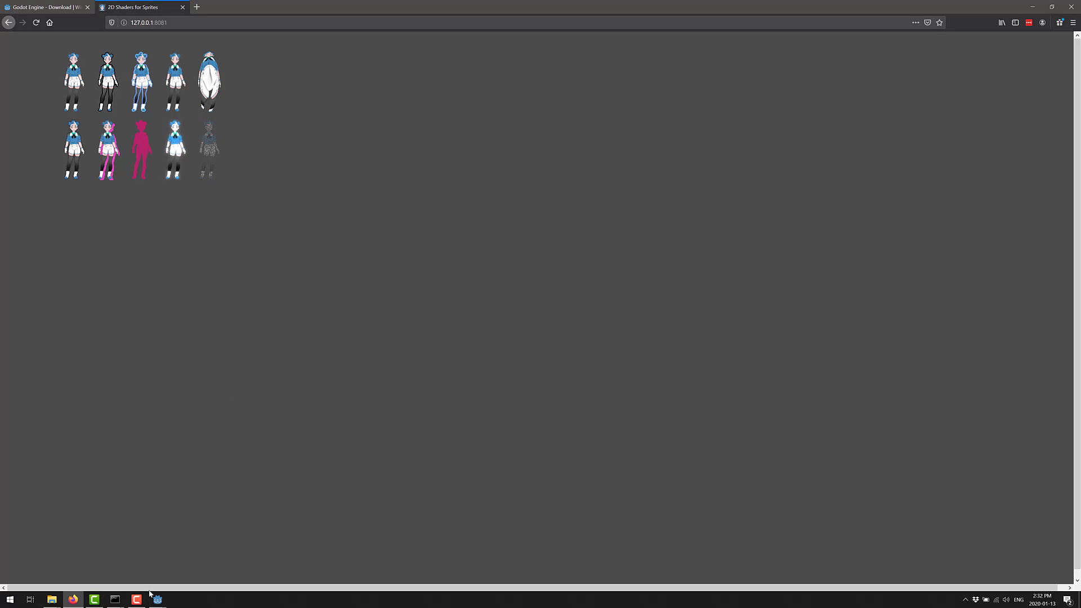
{"action": "mouse_move", "coordinate": [153, 598]}
{"action": "left_click", "coordinate": [209, 559]}
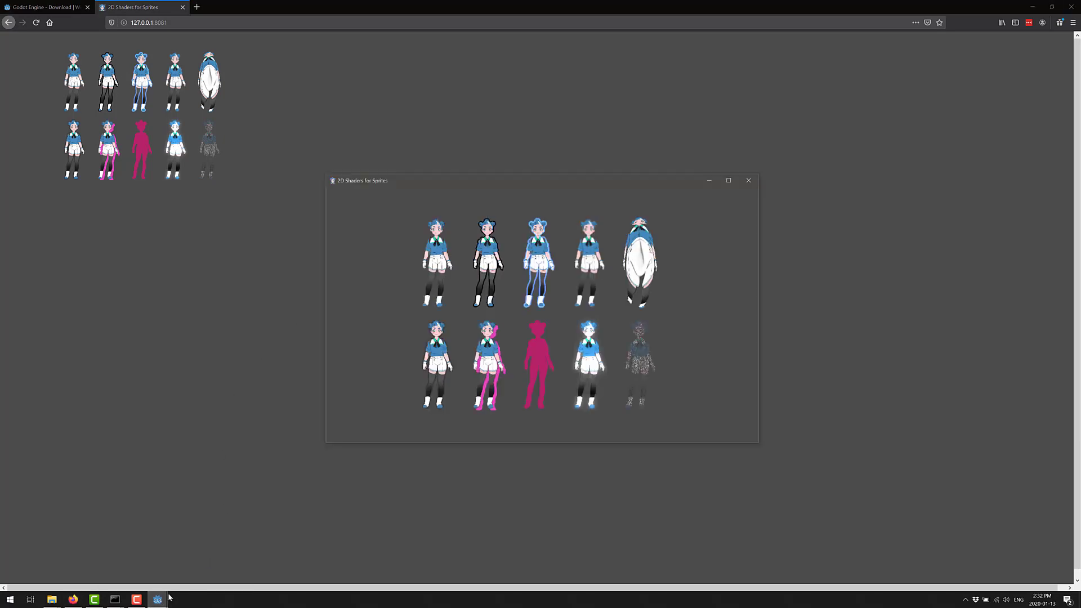
{"action": "left_click", "coordinate": [219, 356]}
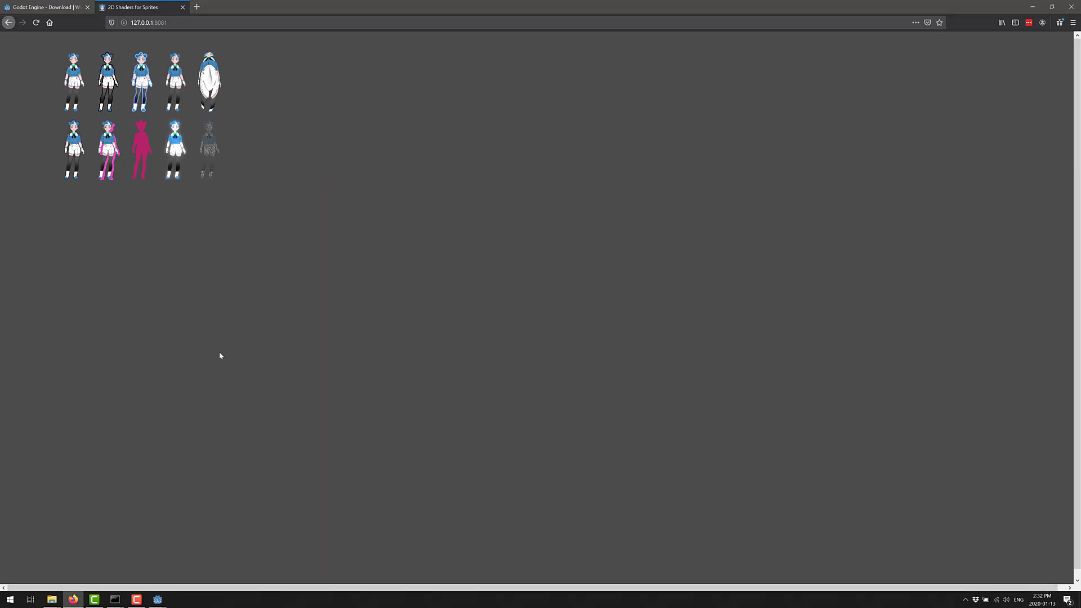